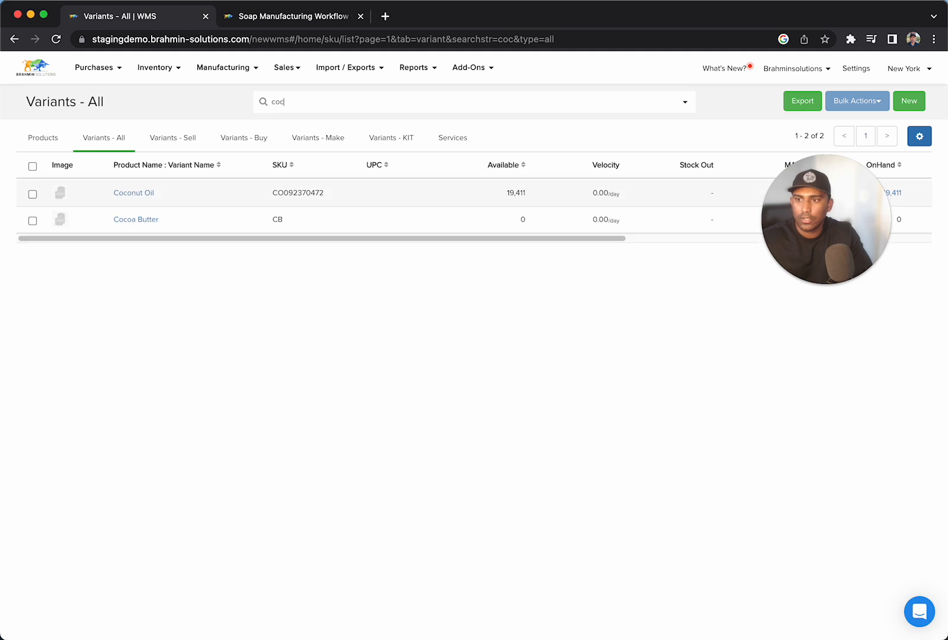
Search the full variants list for "dis", followed by a separate search for "lye".
{"action": "key", "text": "BackSpace"}
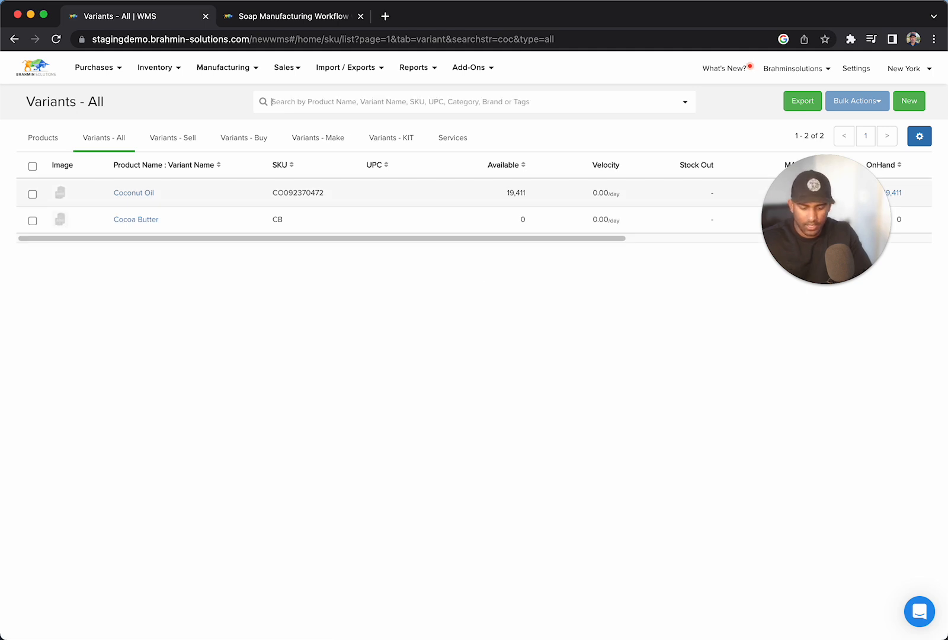
{"action": "type", "text": "c"}
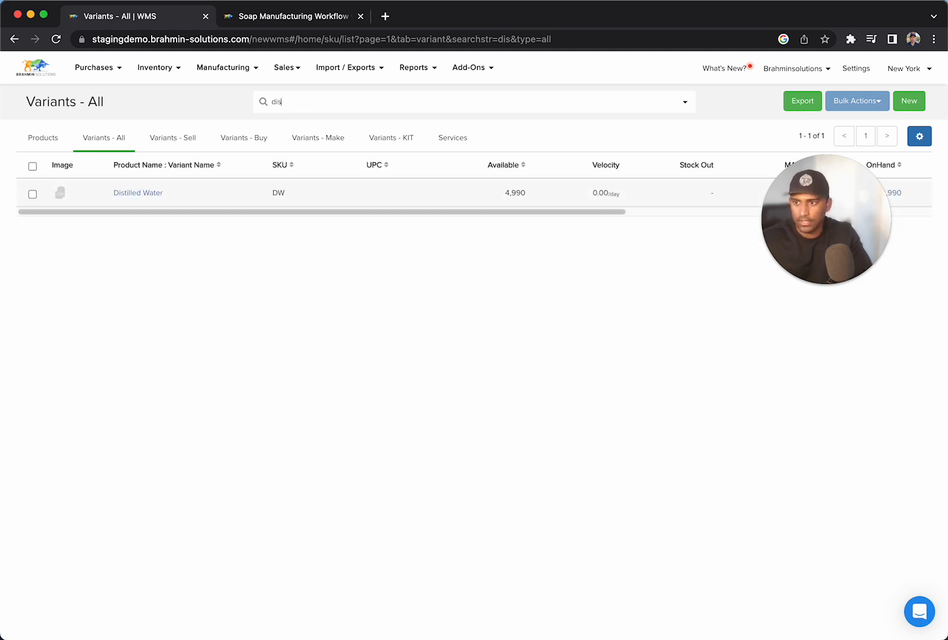
{"action": "key", "text": "BackSpace"}
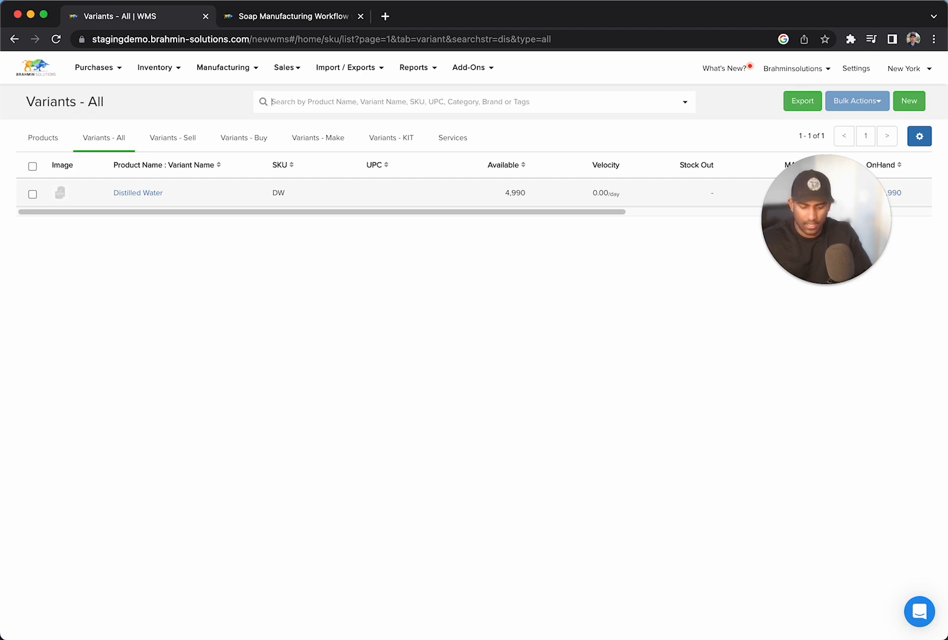
{"action": "type", "text": "lye"}
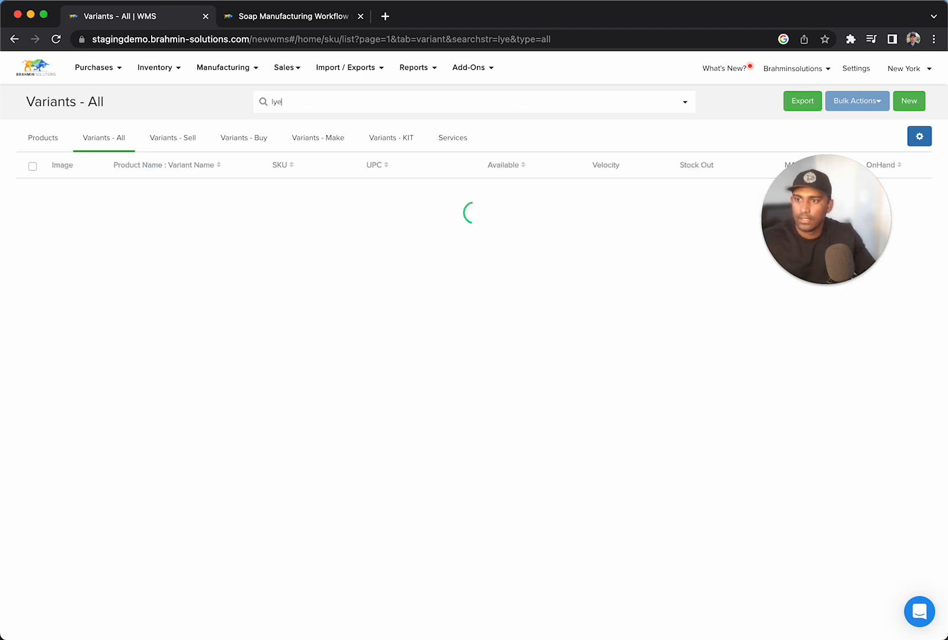
Search the full variants list for "soap block".
{"action": "double_click", "coordinate": [290, 105]}
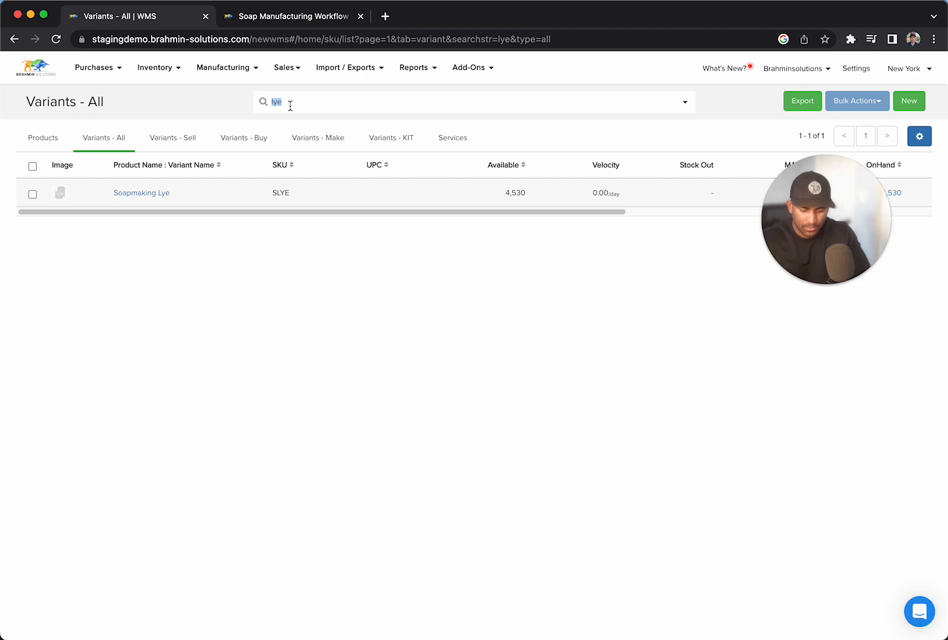
{"action": "type", "text": "soap"}
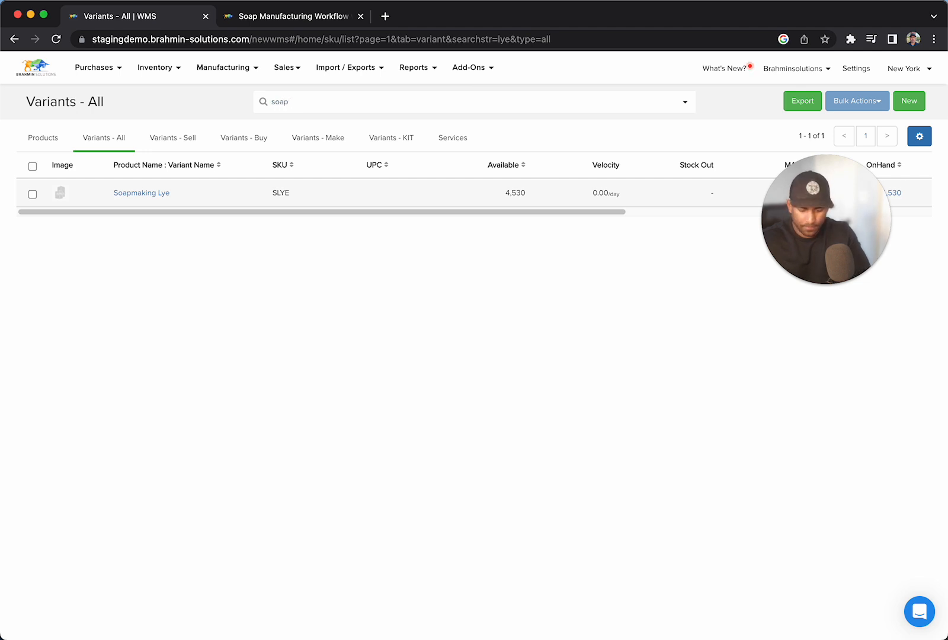
{"action": "type", "text": " block"}
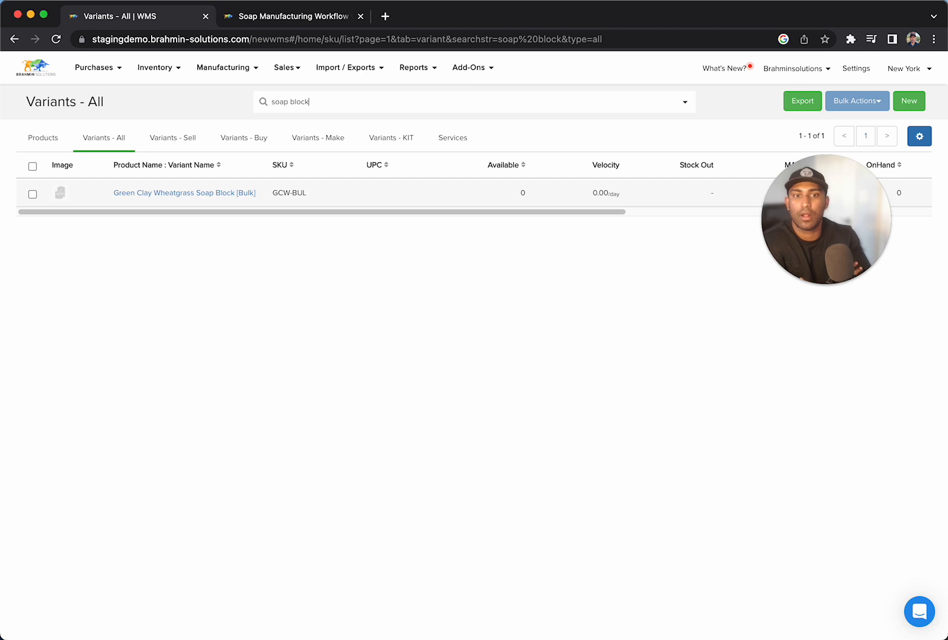
Open the list of bills of materials and compare it with the soap sizes diagram on the Soap Manufacturing Workflow page.
{"action": "left_click", "coordinate": [227, 79]}
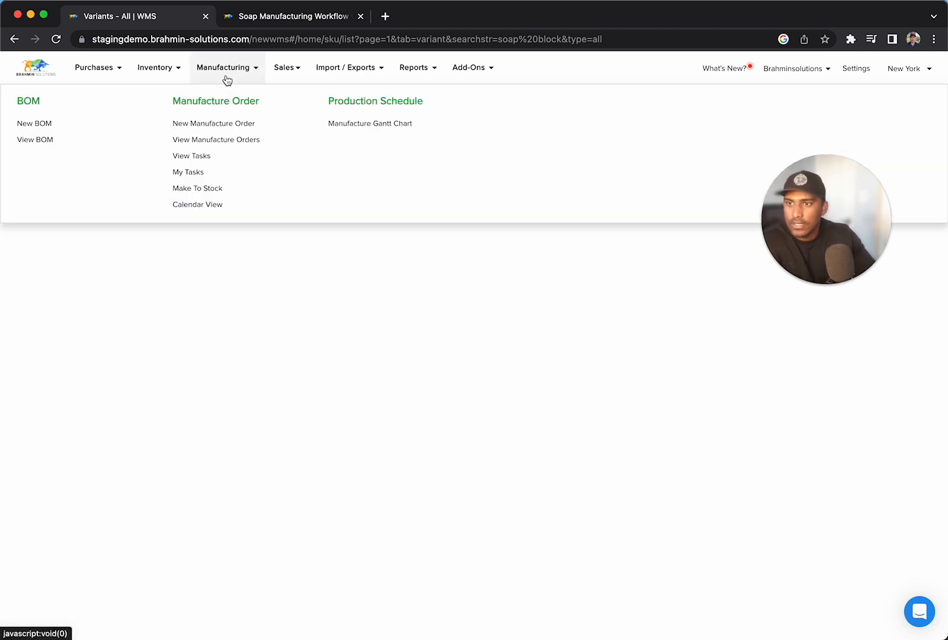
{"action": "left_click", "coordinate": [42, 141]}
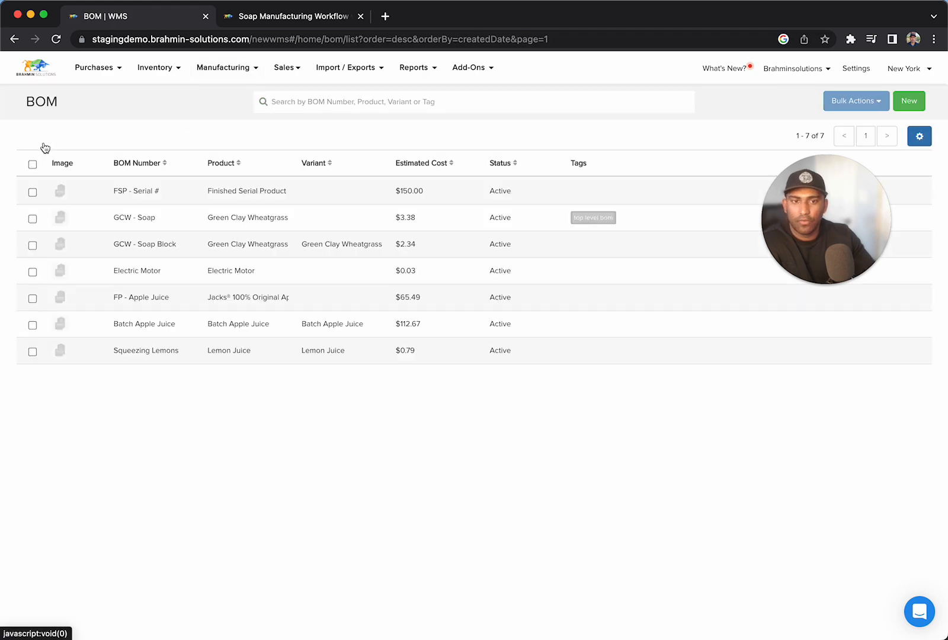
{"action": "left_click", "coordinate": [239, 20]}
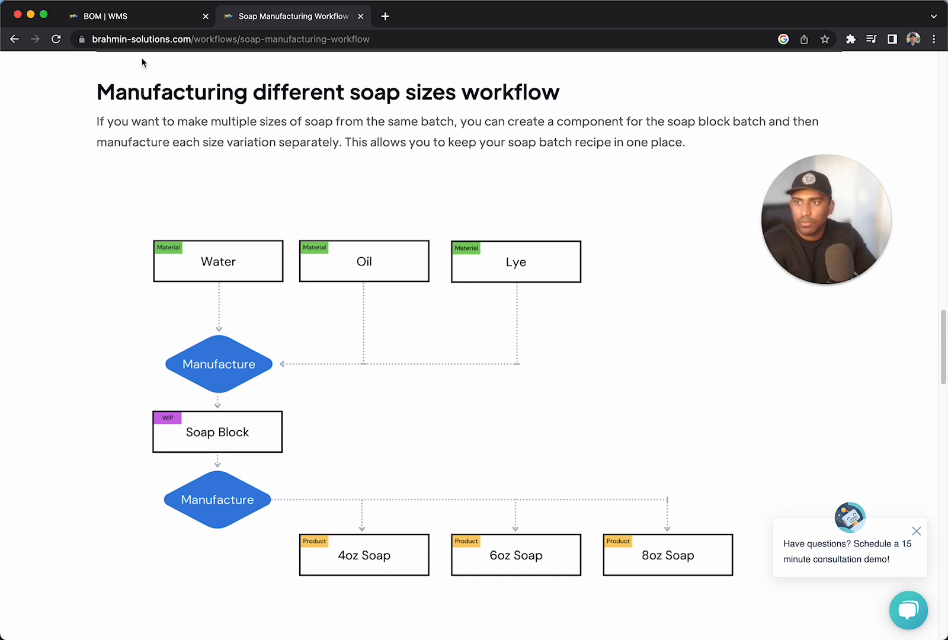
{"action": "left_click", "coordinate": [141, 23]}
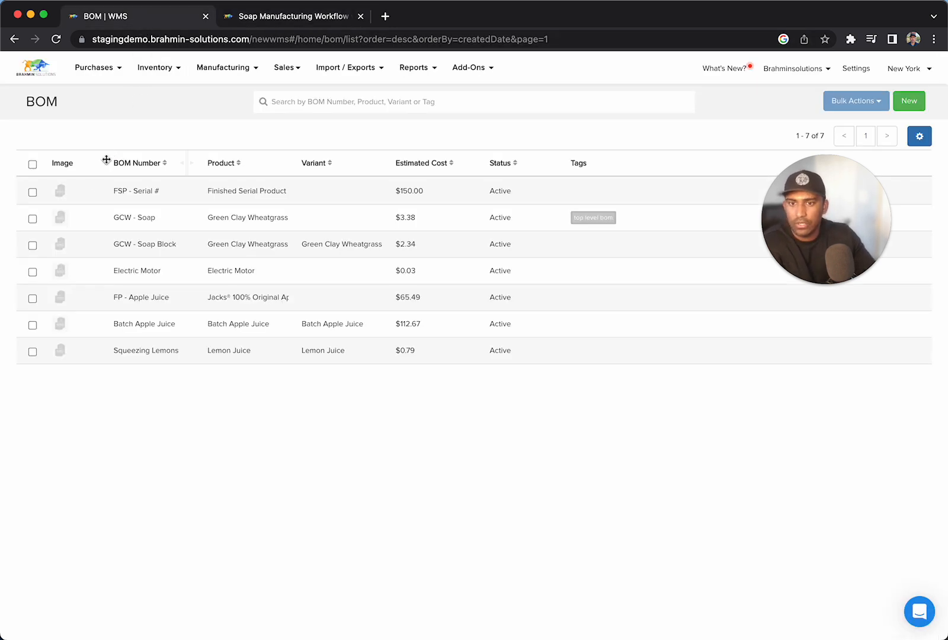
Open the GCW - Soap Block BOM and review its batch quantity, component items and operations.
{"action": "left_click", "coordinate": [127, 253]}
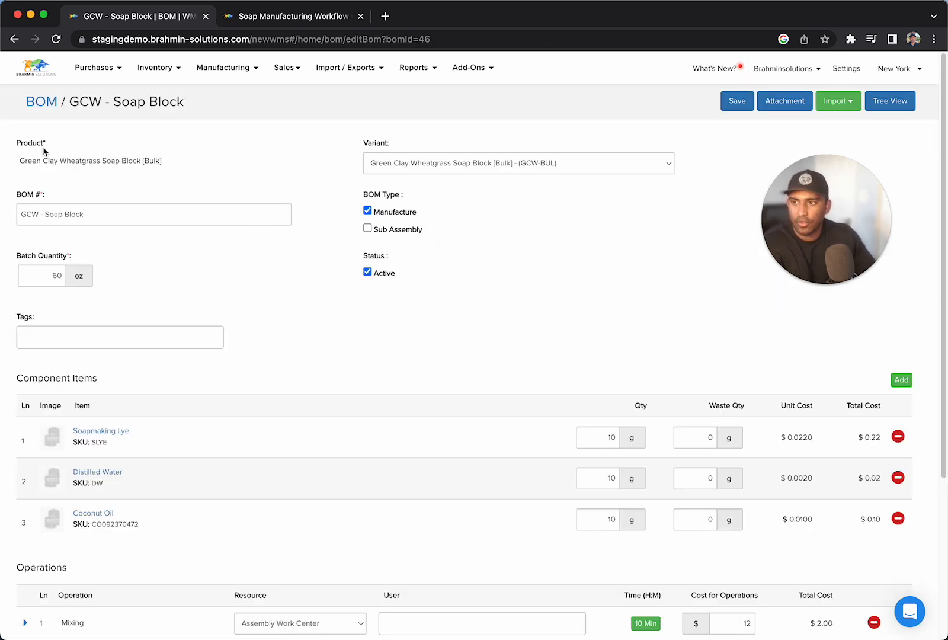
{"action": "scroll", "coordinate": [253, 227], "scroll_direction": "down", "scroll_amount": 1}
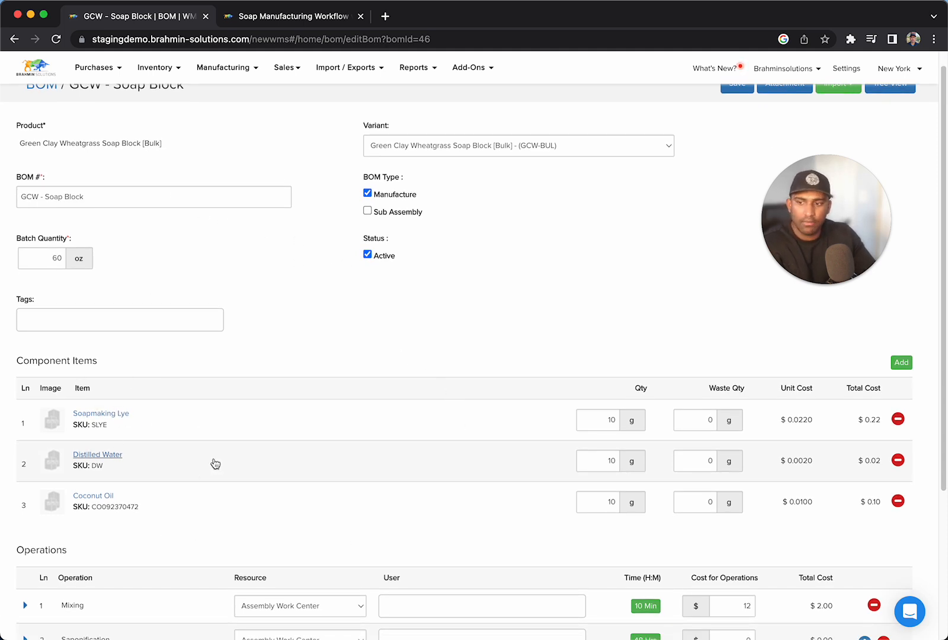
{"action": "scroll", "coordinate": [150, 503], "scroll_direction": "down", "scroll_amount": 5}
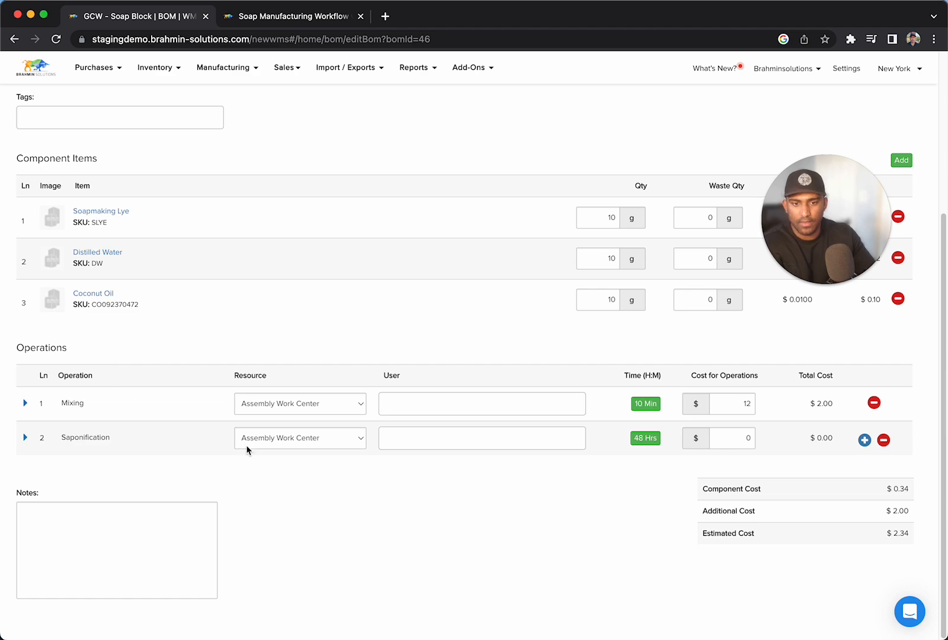
{"action": "scroll", "coordinate": [639, 351], "scroll_direction": "up", "scroll_amount": 5}
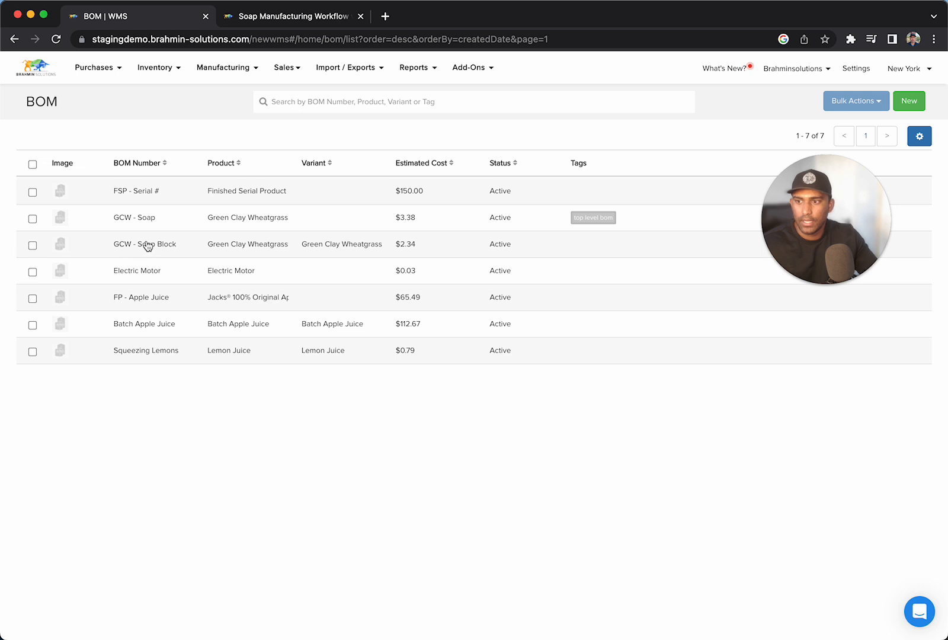
Open the GCW - Soap BOM and check its variant choices and component sizes against the soap workflow diagram.
{"action": "left_click", "coordinate": [151, 224]}
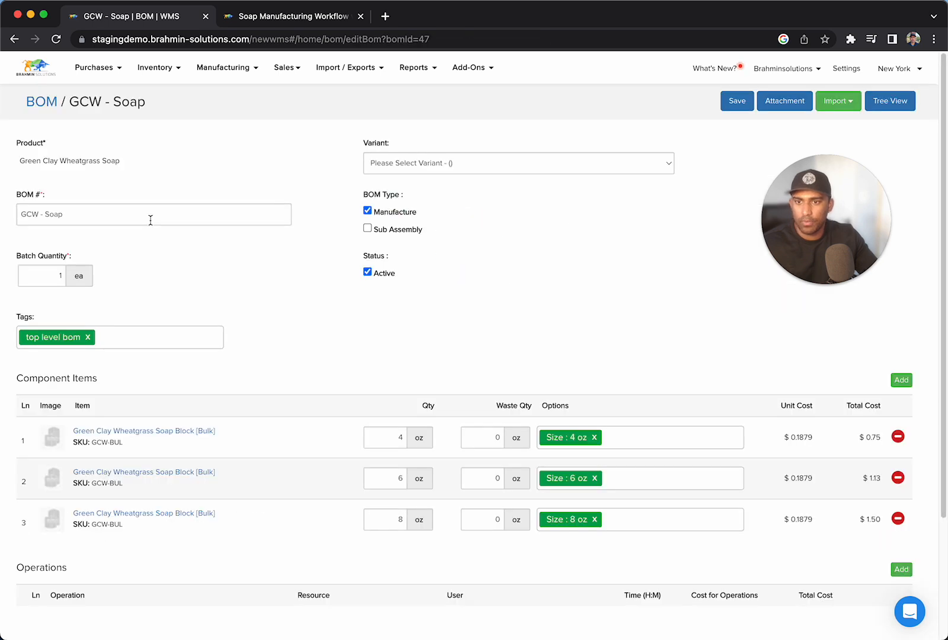
{"action": "left_click", "coordinate": [505, 162]}
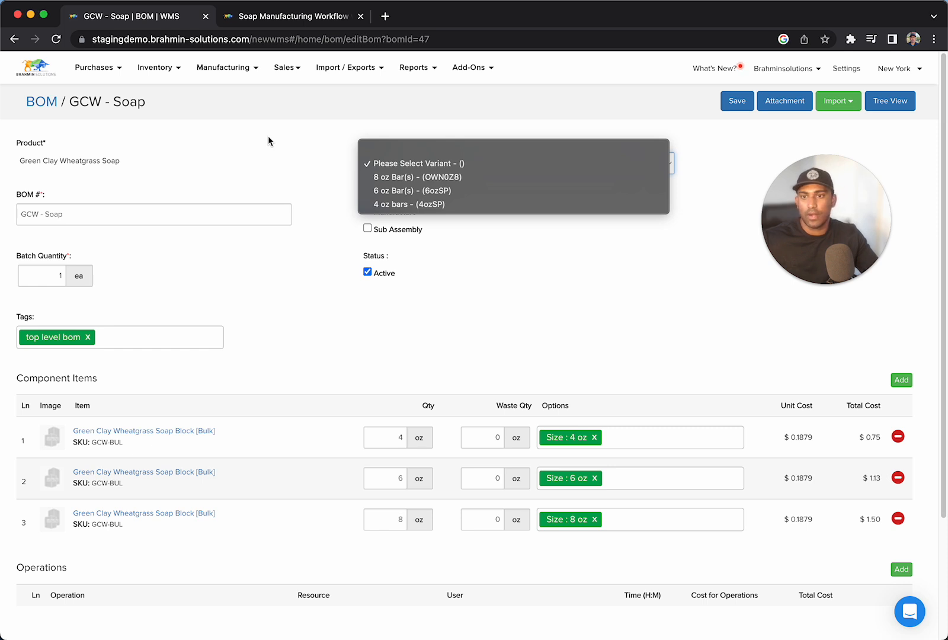
{"action": "left_click", "coordinate": [526, 282]}
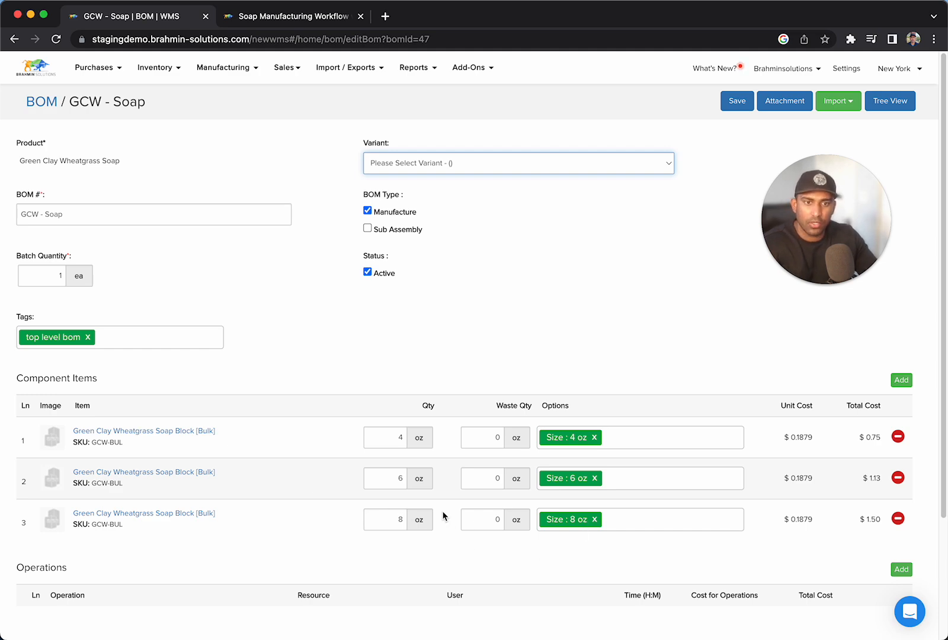
{"action": "scroll", "coordinate": [278, 350], "scroll_direction": "down", "scroll_amount": 3}
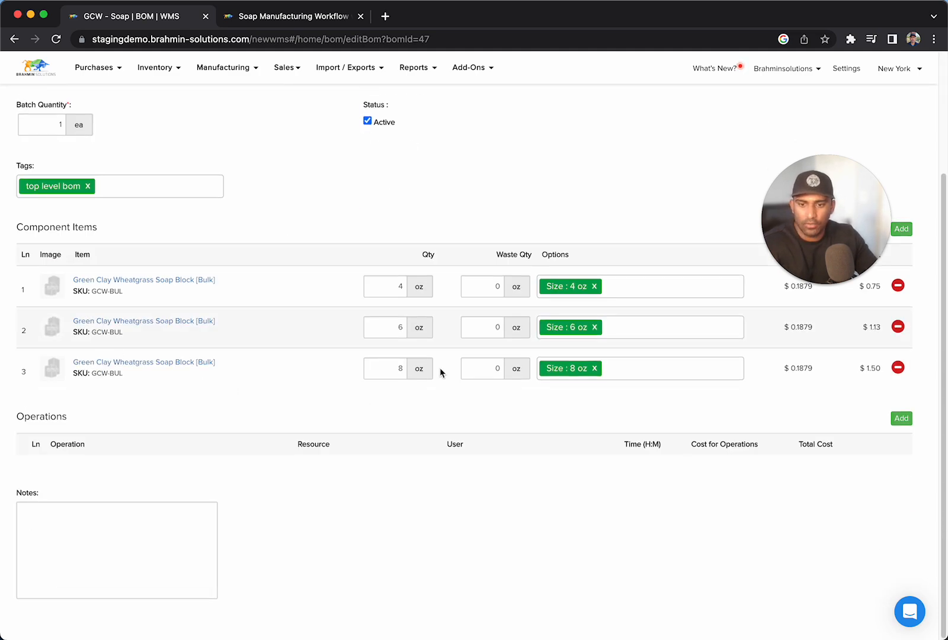
{"action": "scroll", "coordinate": [421, 356], "scroll_direction": "up", "scroll_amount": 3}
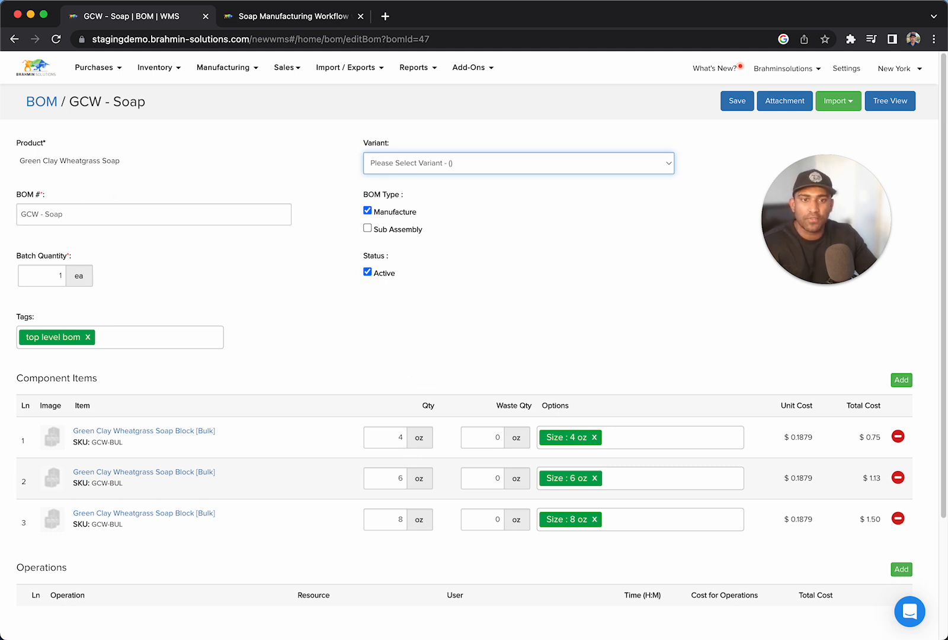
{"action": "left_click", "coordinate": [289, 21]}
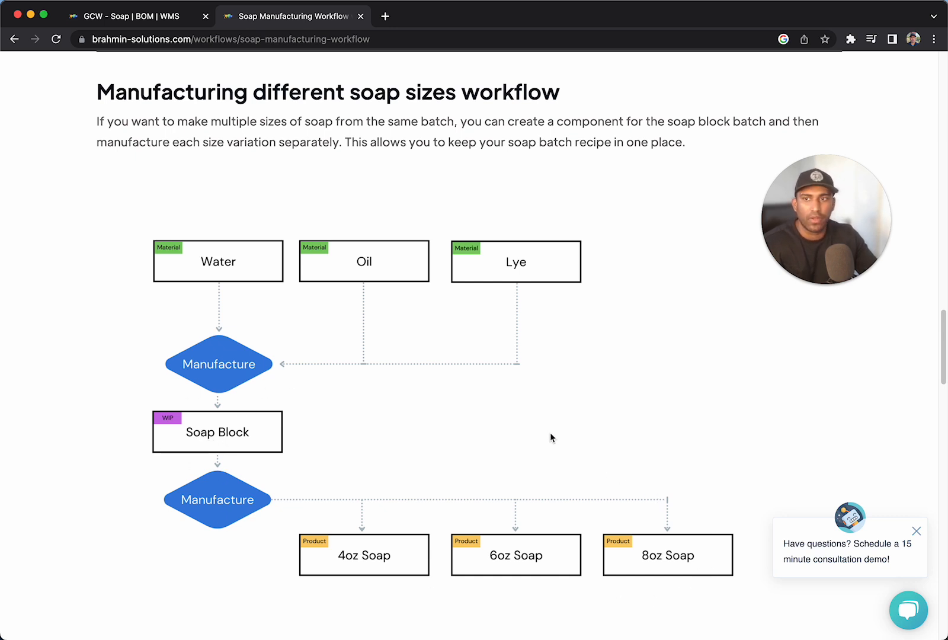
Start a new manufacture order for Green Clay Wheatgrass Soap Block [Bulk] using the GCW - Soap Block BOM.
{"action": "left_click", "coordinate": [131, 24]}
{"action": "left_click", "coordinate": [223, 67]}
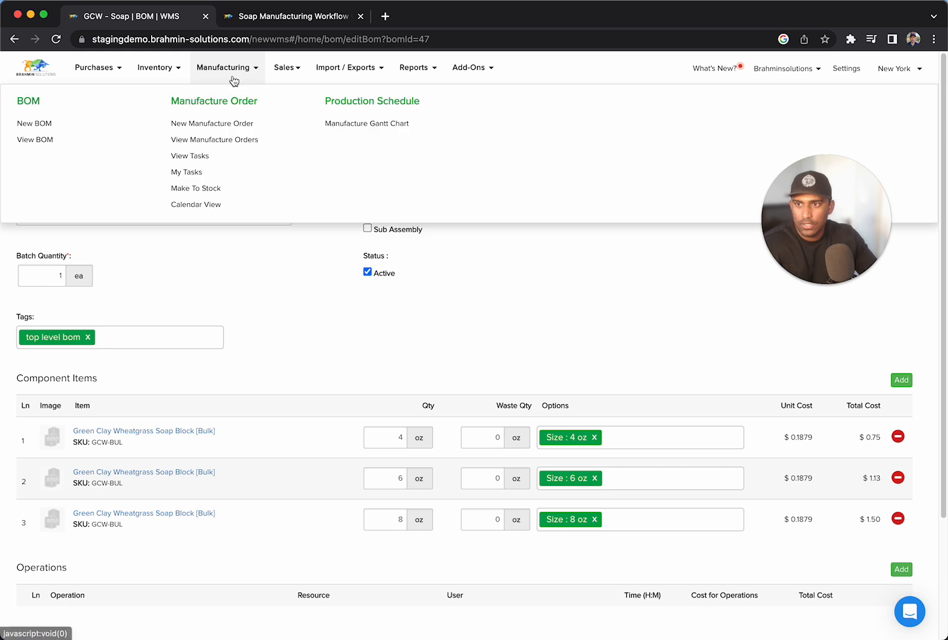
{"action": "left_click", "coordinate": [218, 126]}
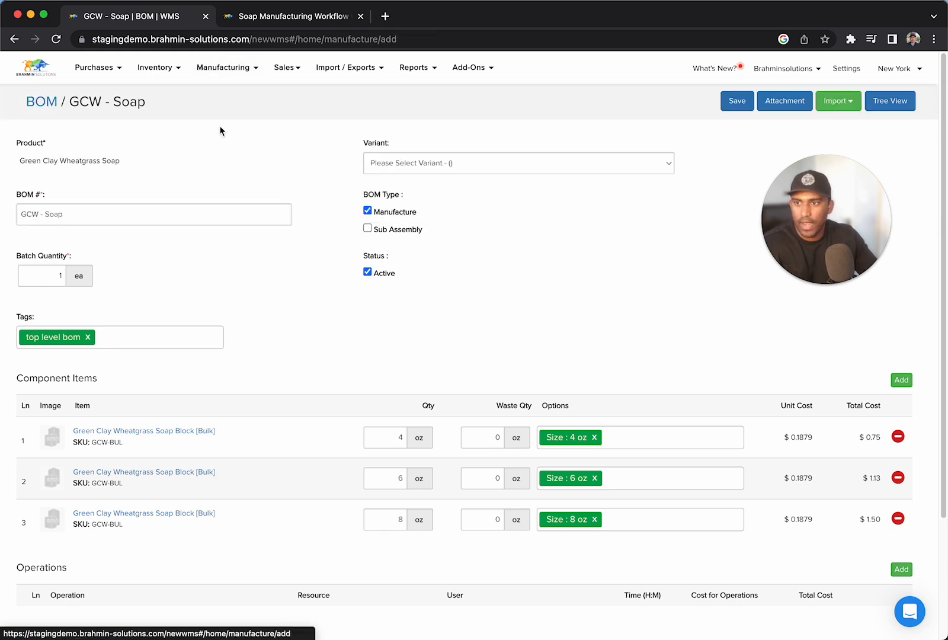
{"action": "left_click", "coordinate": [168, 205]}
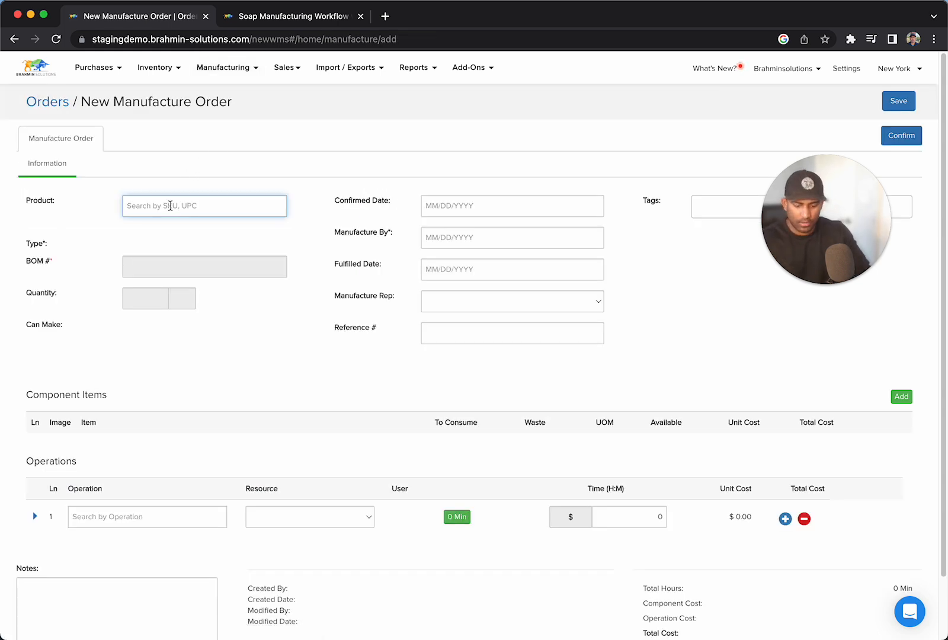
{"action": "type", "text": "soap"}
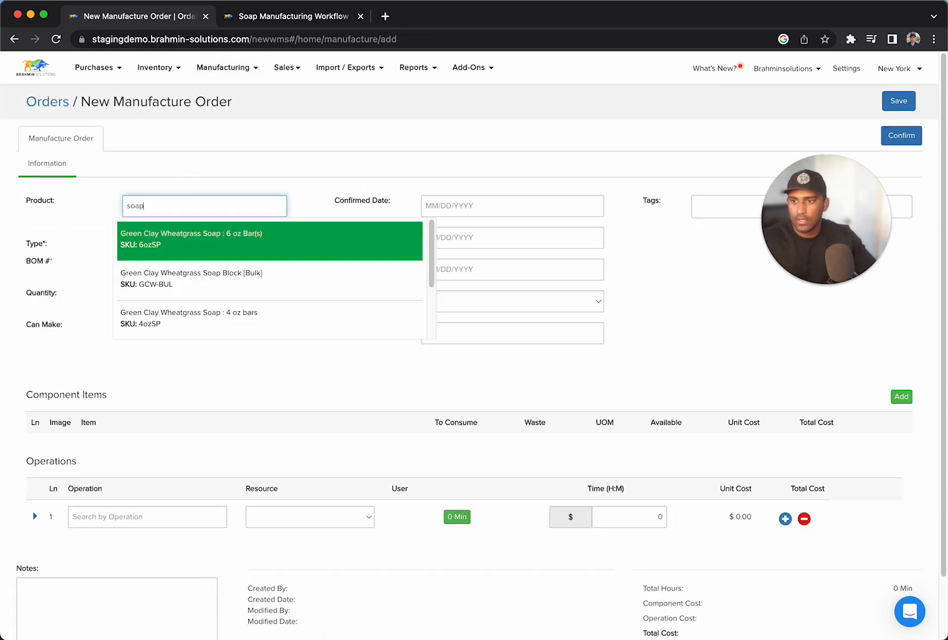
{"action": "left_click", "coordinate": [232, 282]}
{"action": "left_click", "coordinate": [211, 291]}
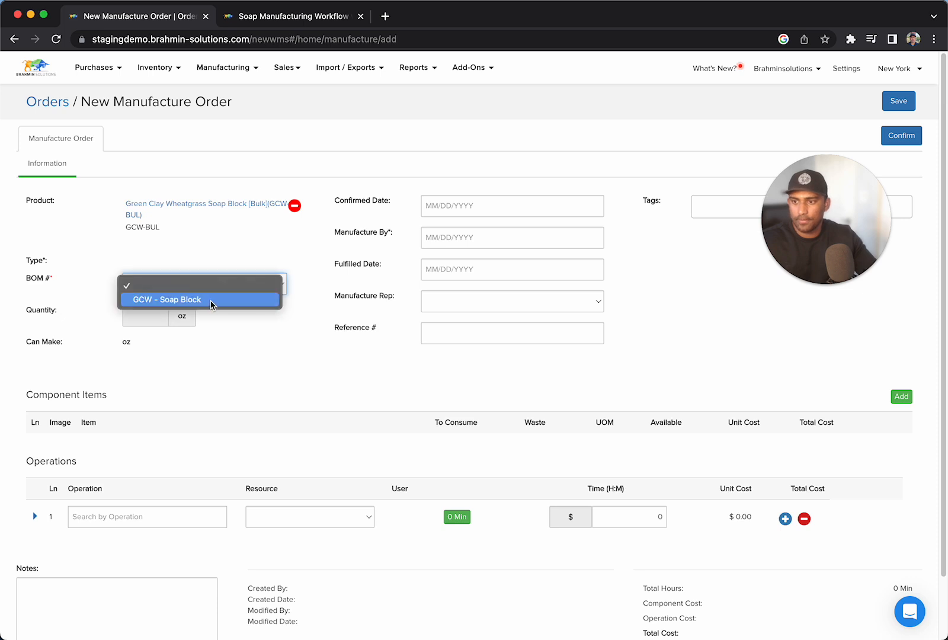
{"action": "left_click", "coordinate": [211, 301]}
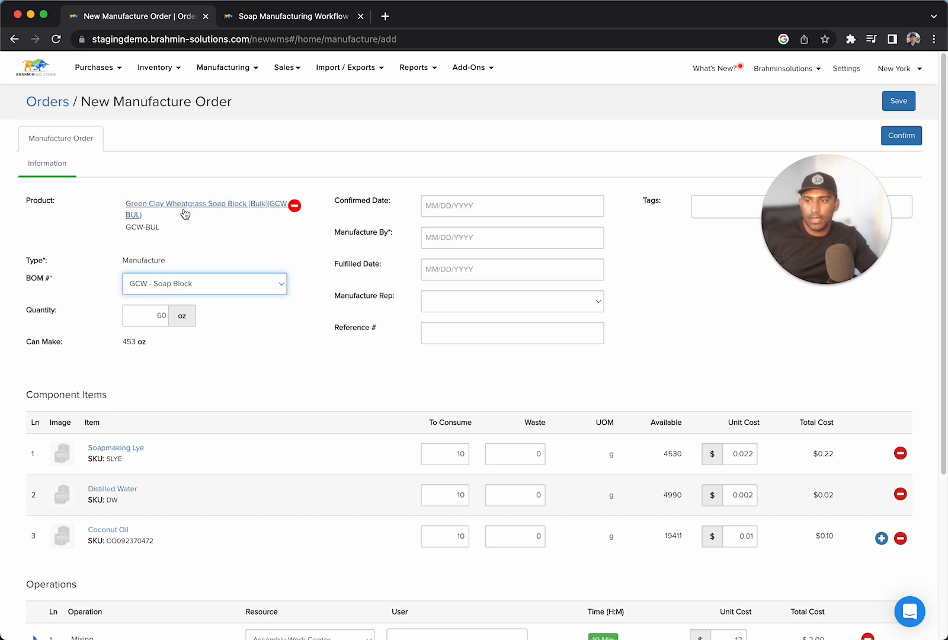
Set the order's Manufacture By date to Nov 30 2022 and confirm the manufacture order.
{"action": "scroll", "coordinate": [202, 261], "scroll_direction": "down", "scroll_amount": 2}
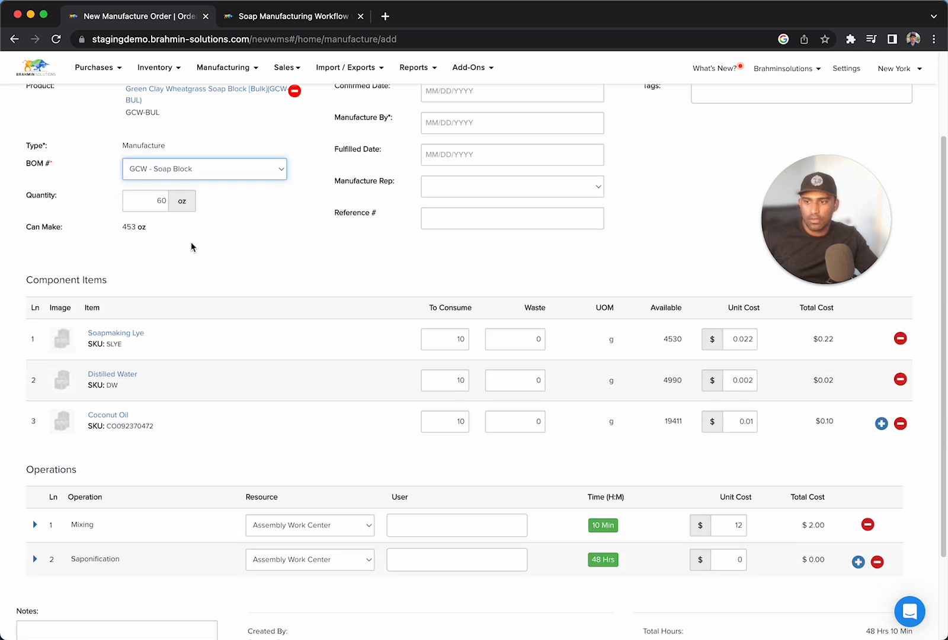
{"action": "scroll", "coordinate": [178, 222], "scroll_direction": "up", "scroll_amount": 1}
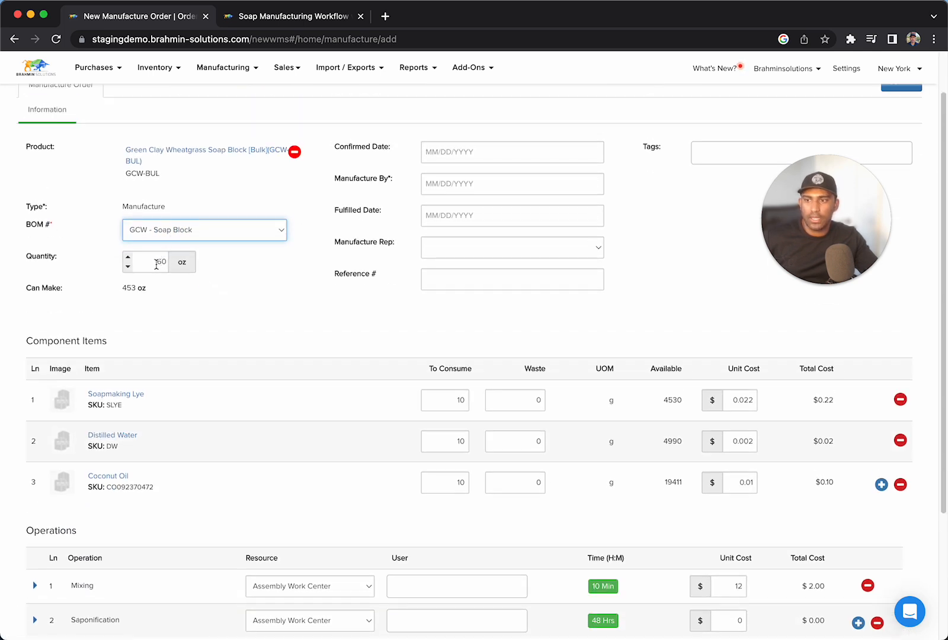
{"action": "scroll", "coordinate": [468, 355], "scroll_direction": "down", "scroll_amount": 1}
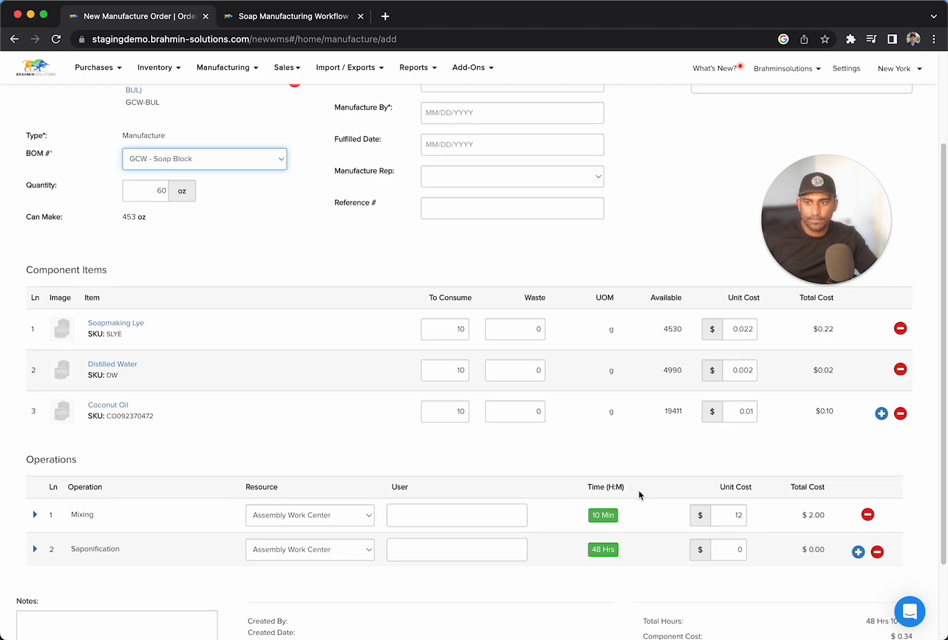
{"action": "scroll", "coordinate": [593, 489], "scroll_direction": "up", "scroll_amount": 2}
{"action": "left_click", "coordinate": [136, 314]}
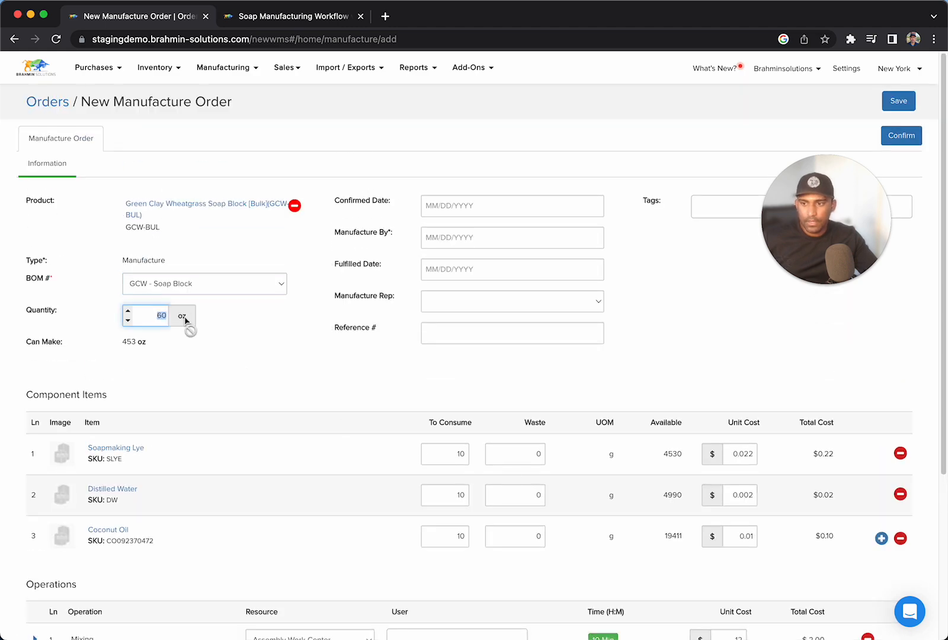
{"action": "left_click", "coordinate": [498, 237]}
{"action": "left_click", "coordinate": [489, 365]}
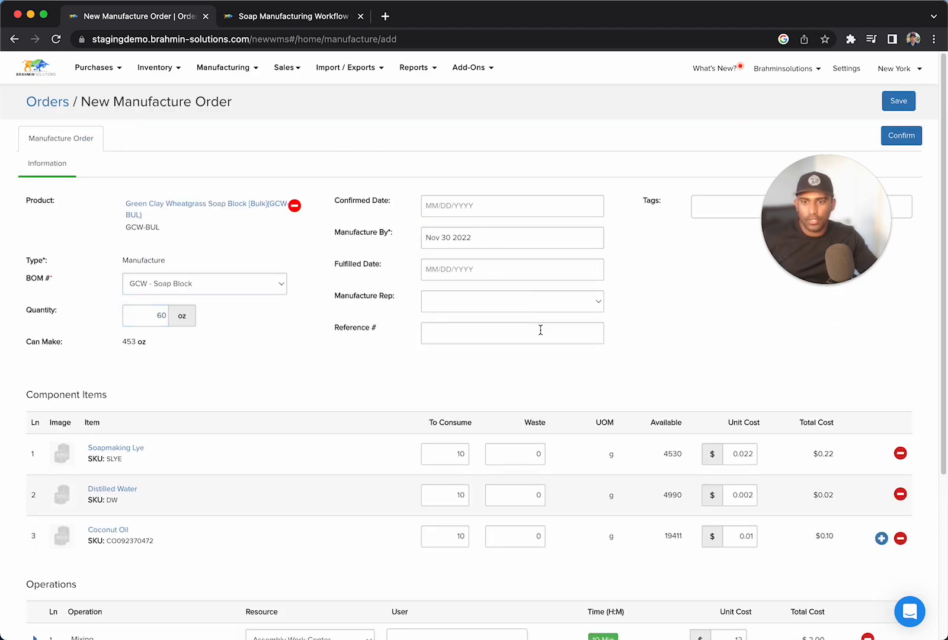
{"action": "left_click", "coordinate": [901, 135]}
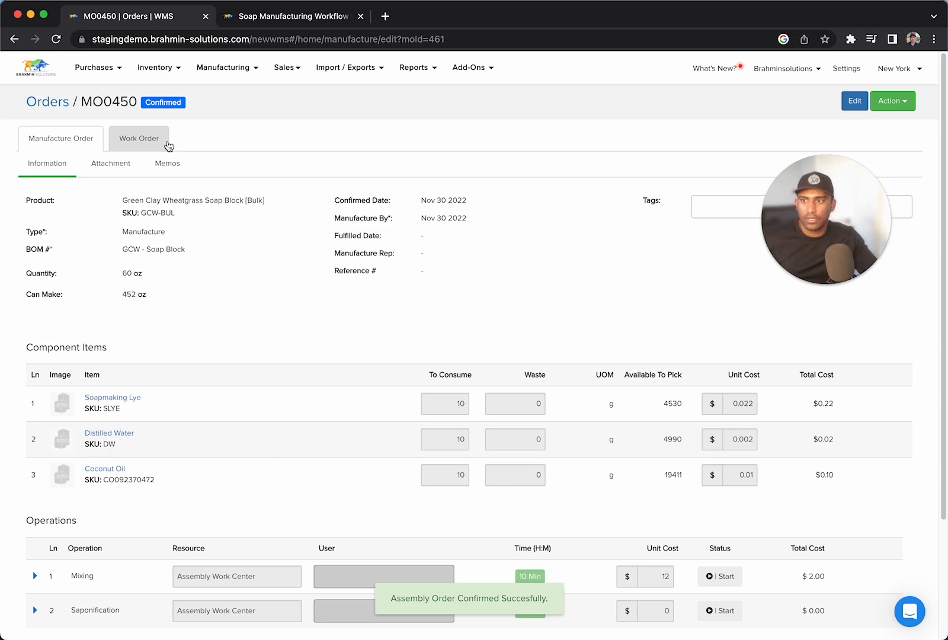
Open the confirmed order's work order and review its finished item, component items and operations.
{"action": "left_click", "coordinate": [153, 142]}
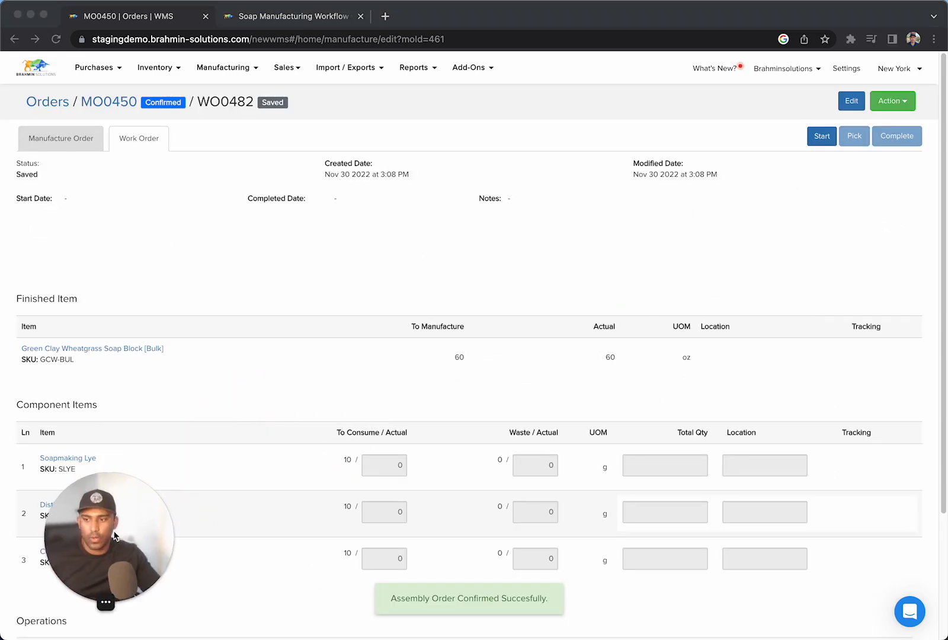
{"action": "scroll", "coordinate": [590, 437], "scroll_direction": "down", "scroll_amount": 3}
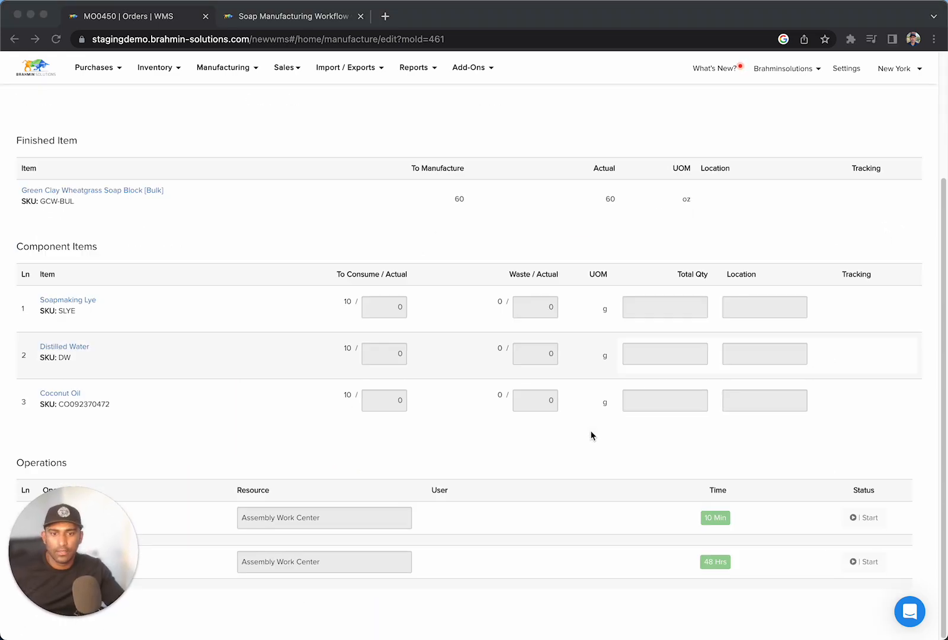
Fill in the work order's actual component quantities and pick the components for the bulk soap block.
{"action": "scroll", "coordinate": [744, 411], "scroll_direction": "up", "scroll_amount": 3}
{"action": "left_click", "coordinate": [818, 138]}
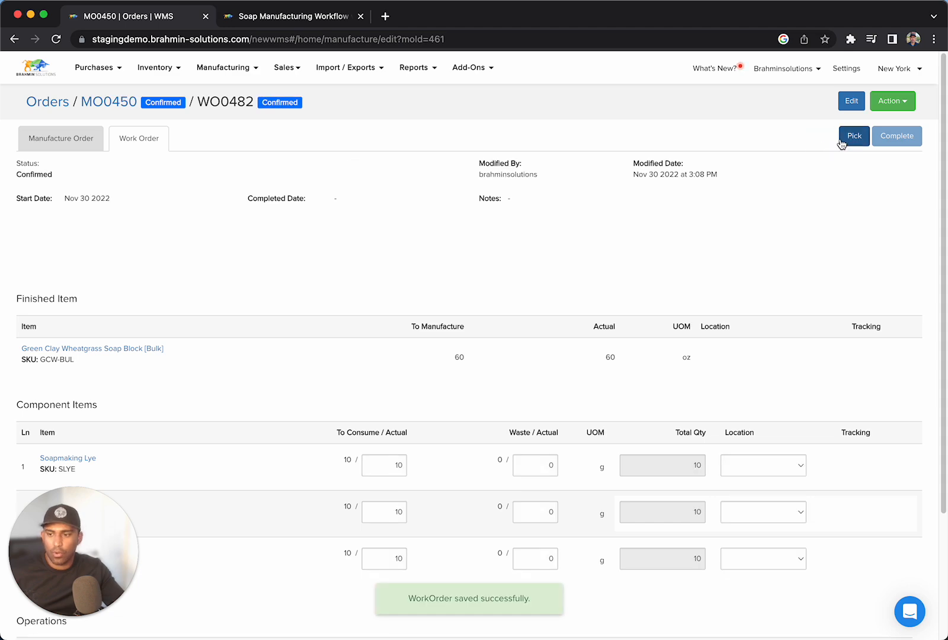
{"action": "scroll", "coordinate": [780, 496], "scroll_direction": "down", "scroll_amount": 1}
{"action": "scroll", "coordinate": [780, 496], "scroll_direction": "down", "scroll_amount": 3}
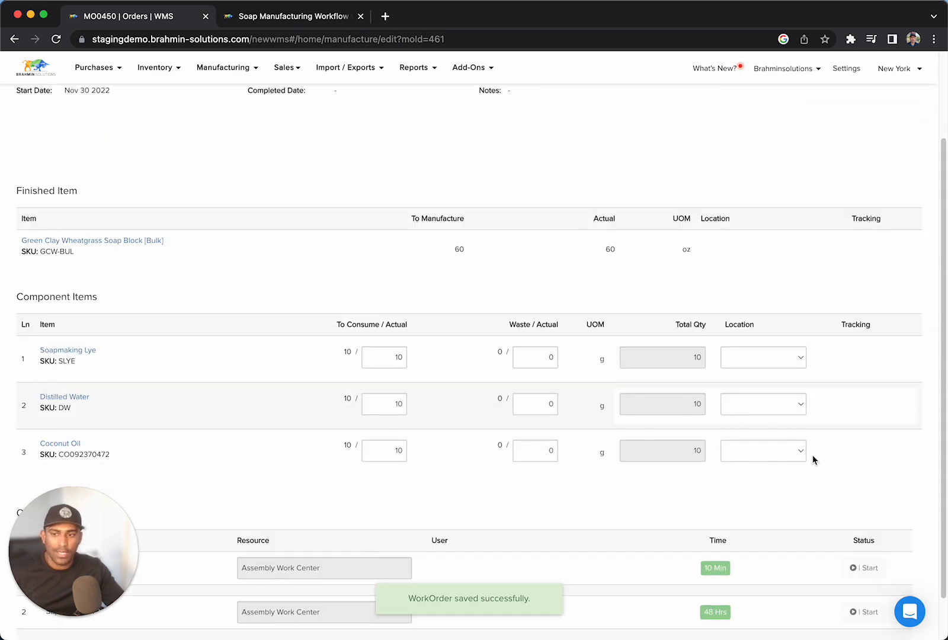
{"action": "scroll", "coordinate": [805, 311], "scroll_direction": "up", "scroll_amount": 4}
{"action": "left_click", "coordinate": [850, 138]}
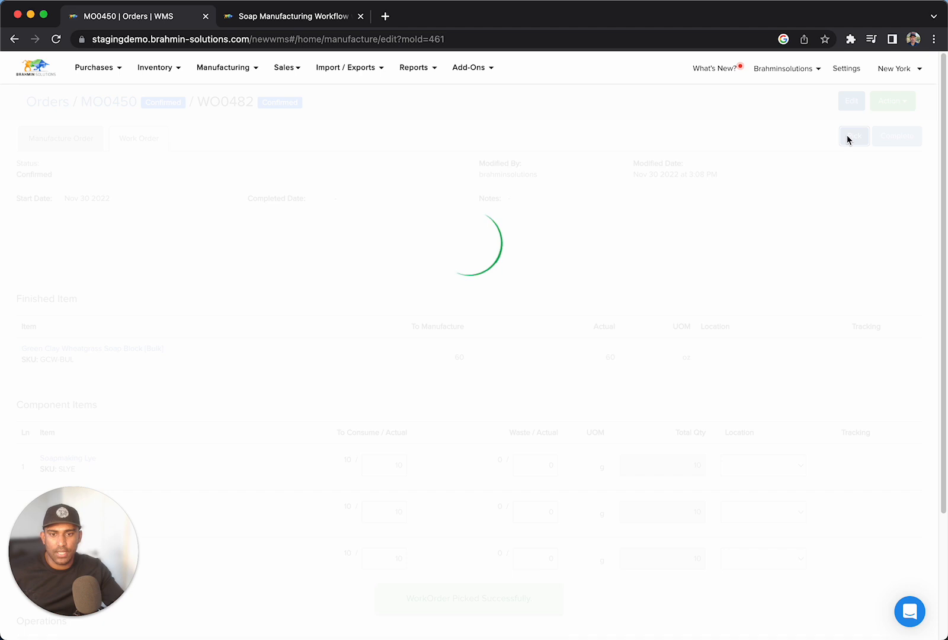
Complete the work order with the finished soap block located in Storage under lot number LOTNOV302022, and return to its manufacture order.
{"action": "left_click", "coordinate": [765, 358]}
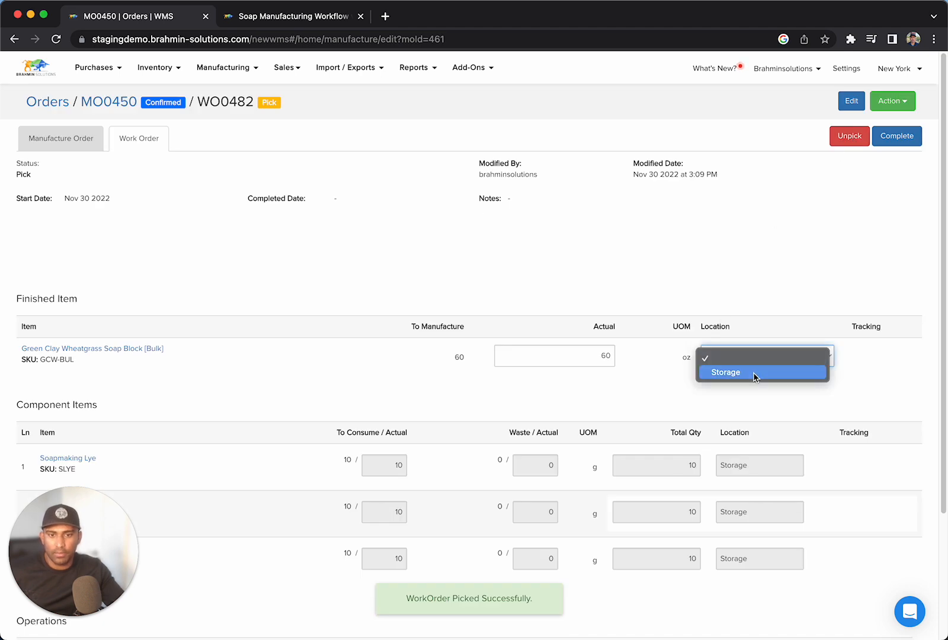
{"action": "left_click", "coordinate": [753, 373]}
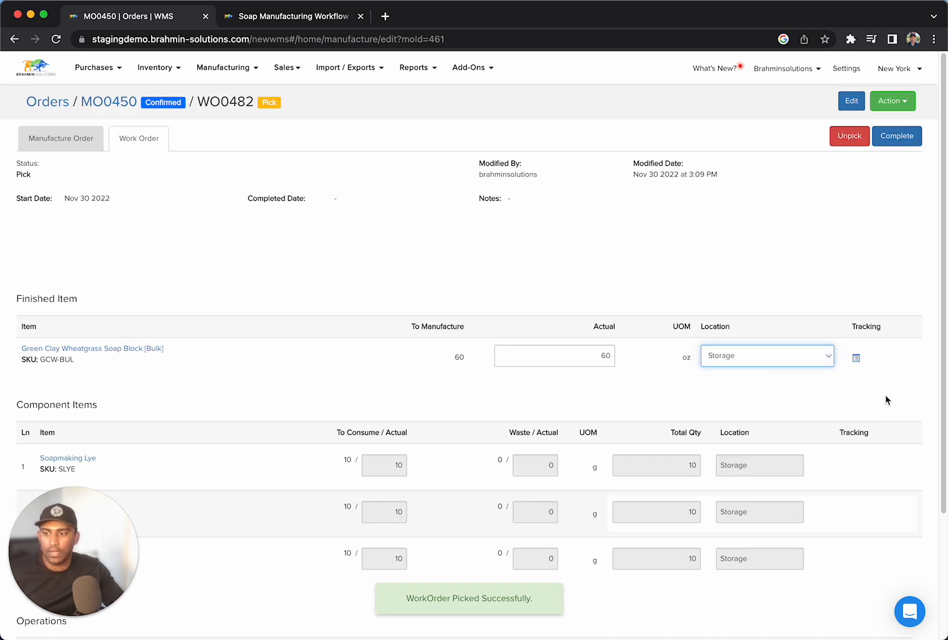
{"action": "left_click", "coordinate": [856, 359]}
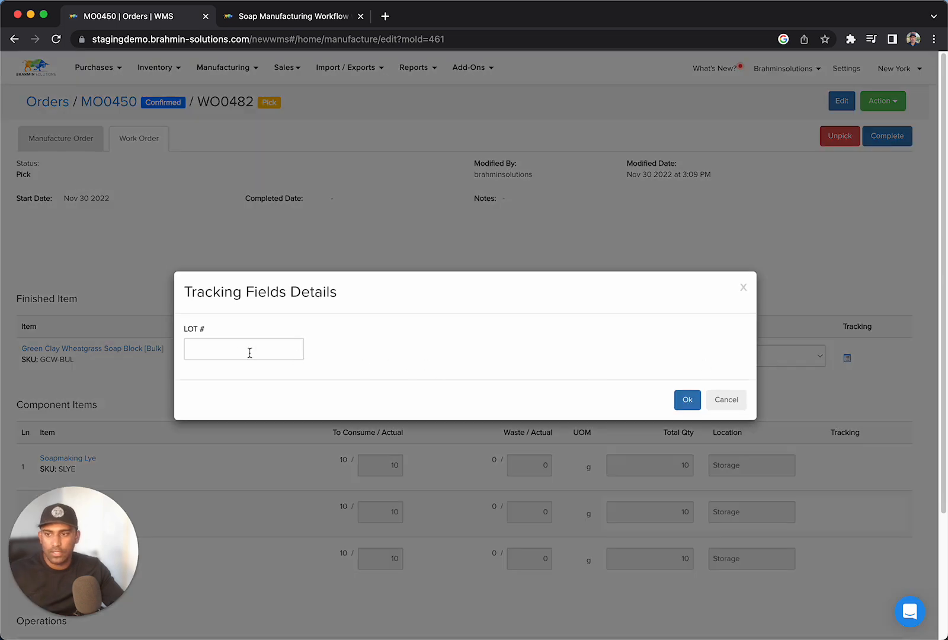
{"action": "left_click", "coordinate": [250, 353]}
{"action": "type", "text": "LOTNOV302022"}
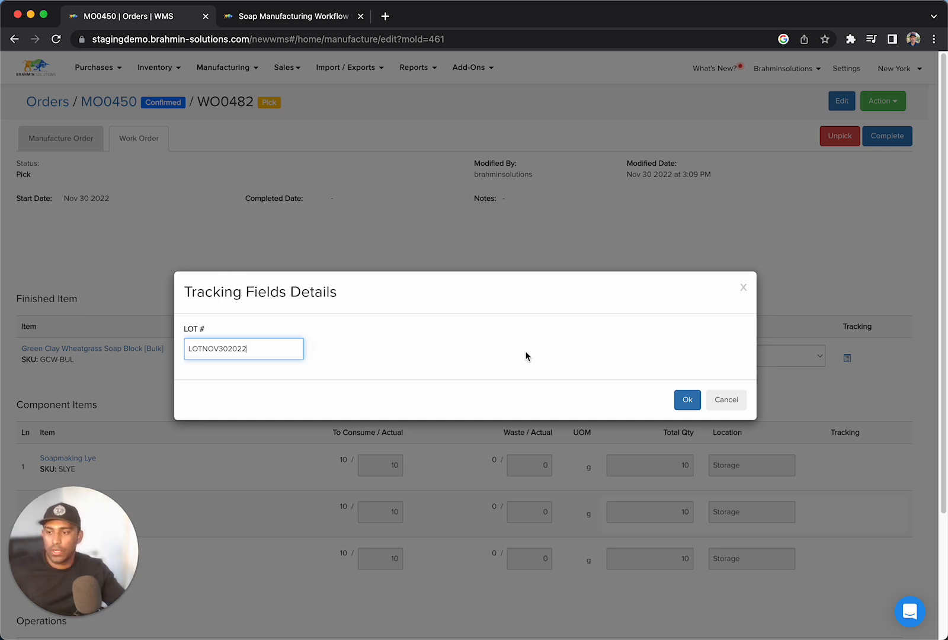
{"action": "left_click", "coordinate": [694, 400]}
{"action": "left_click", "coordinate": [897, 134]}
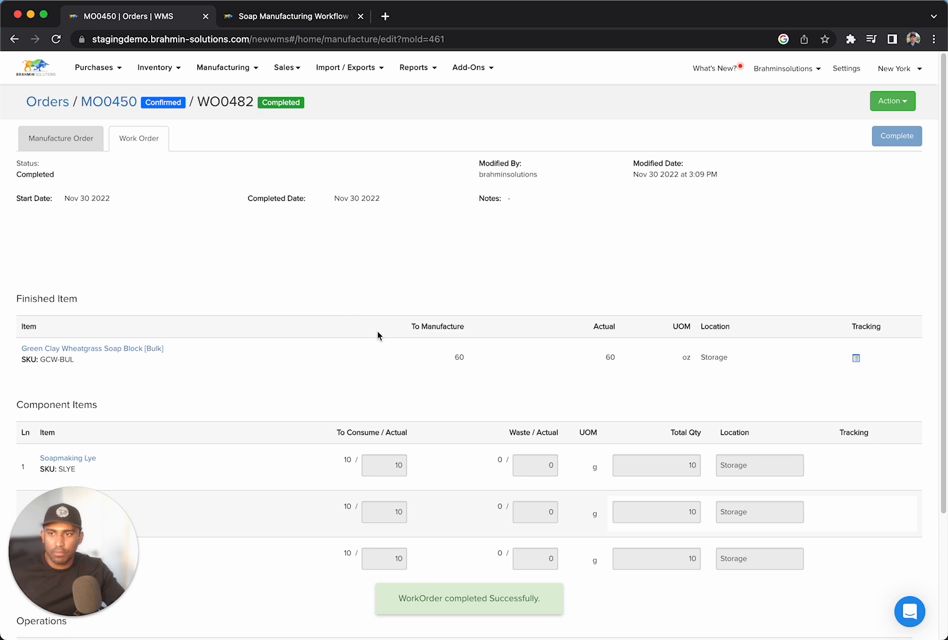
{"action": "left_click", "coordinate": [82, 153]}
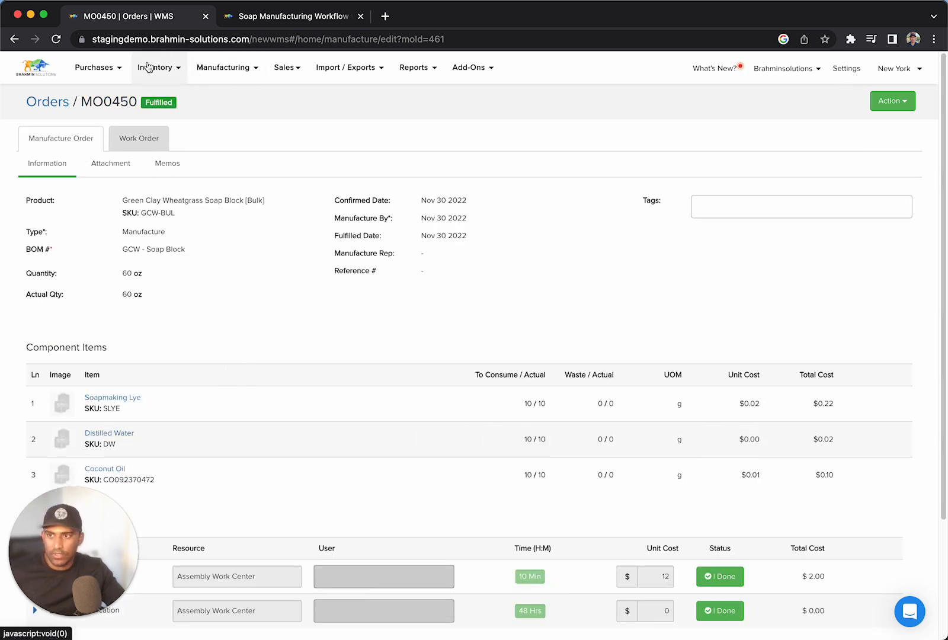
Search all variants for "soap block" and check the bulk soap block's on-hand stock by location.
{"action": "left_click", "coordinate": [148, 67]}
{"action": "left_click", "coordinate": [53, 158]}
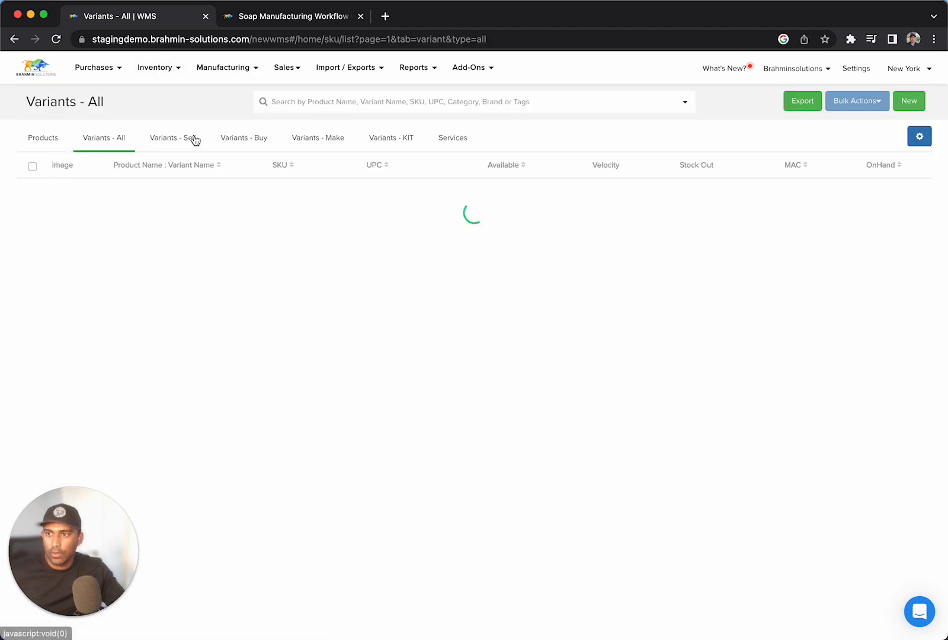
{"action": "left_click", "coordinate": [344, 102]}
{"action": "type", "text": "soap"}
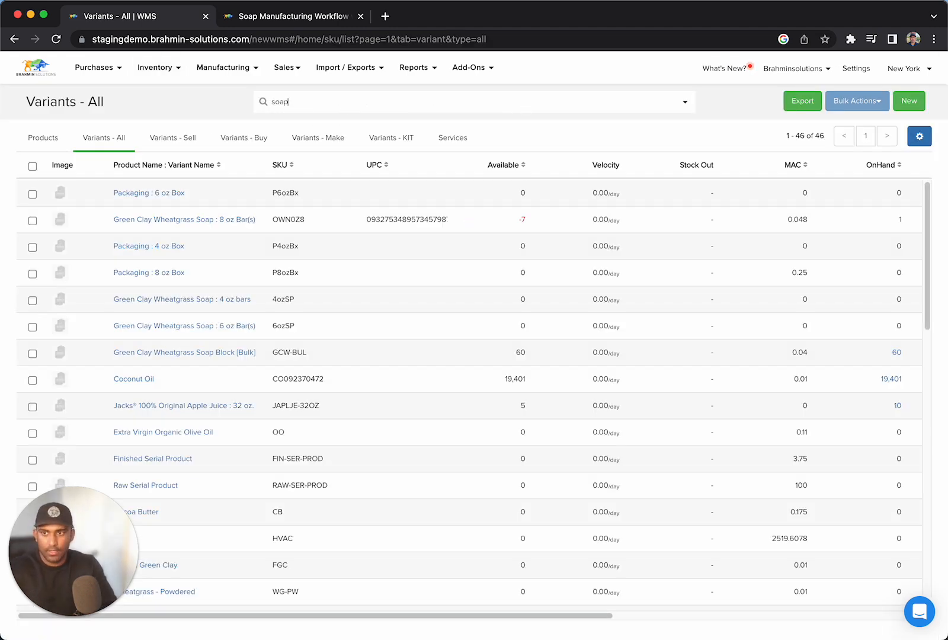
{"action": "key", "text": "Return"}
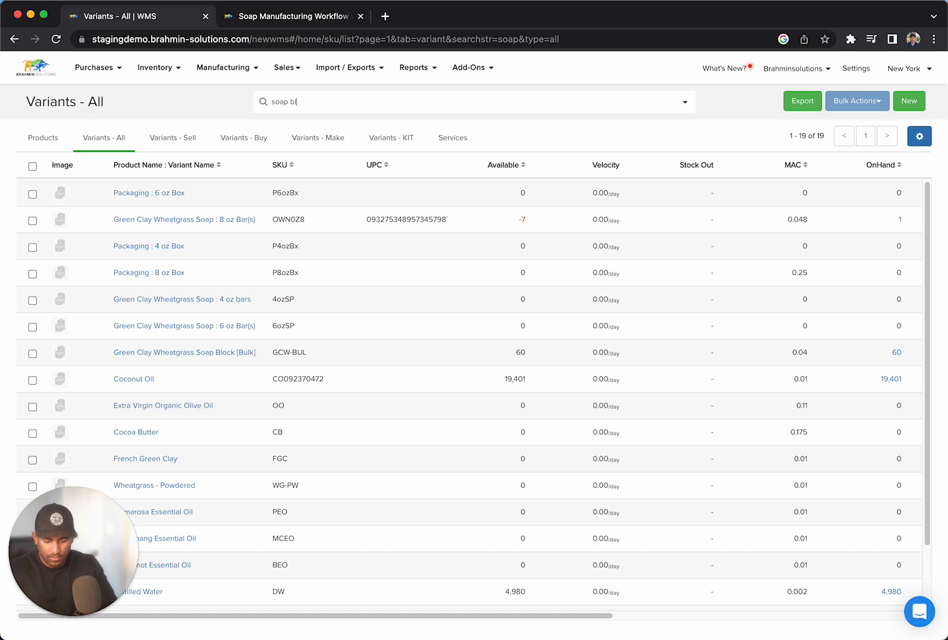
{"action": "key", "text": "Return"}
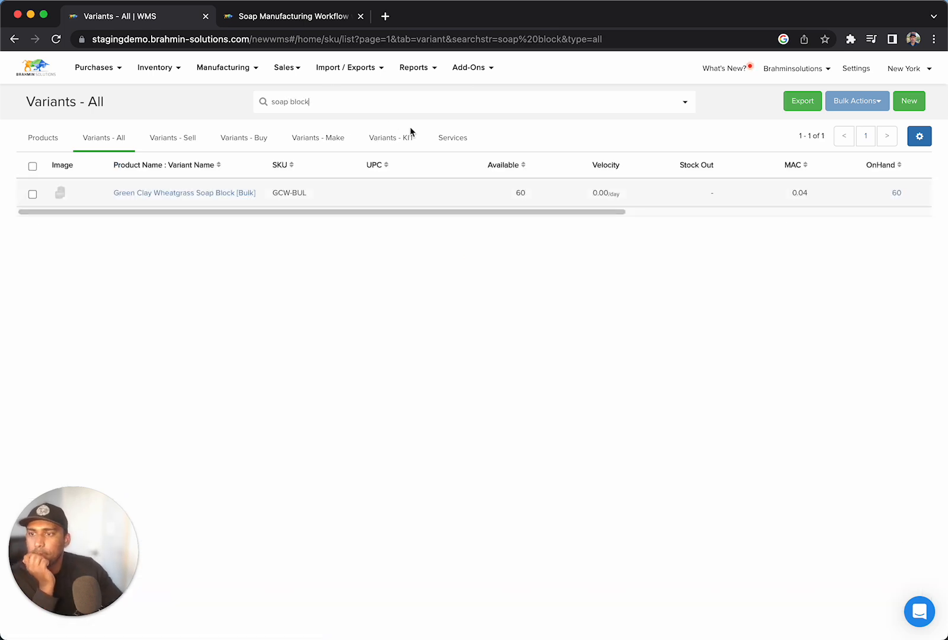
{"action": "left_click_drag", "start_coordinate": [527, 210], "coordinate": [756, 227]}
{"action": "left_click", "coordinate": [555, 194]}
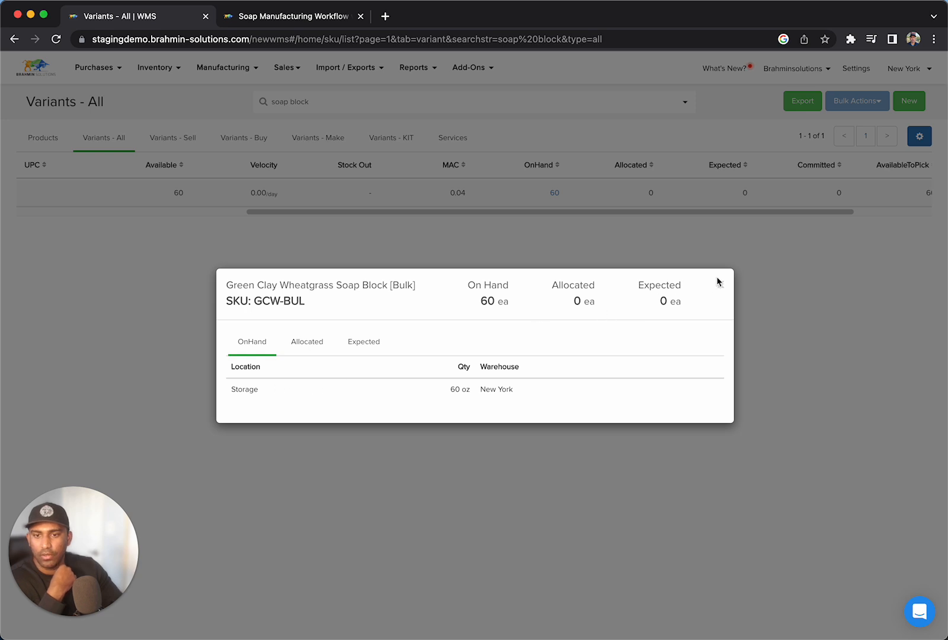
{"action": "left_click", "coordinate": [719, 283]}
Start a new manufacture order and consult the workflow diagram for manufacturing different soap sizes.
{"action": "left_click", "coordinate": [233, 66]}
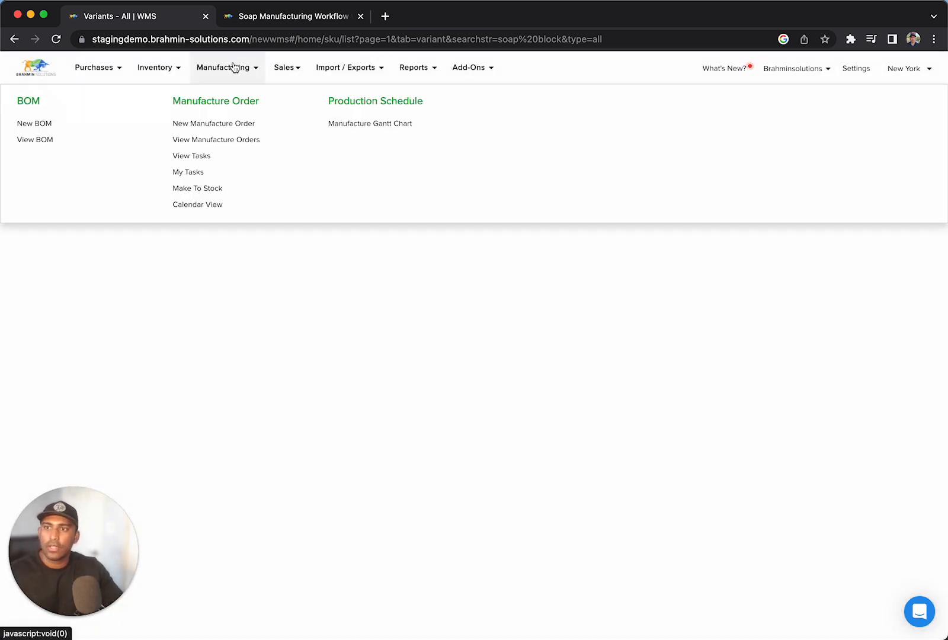
{"action": "left_click", "coordinate": [221, 121]}
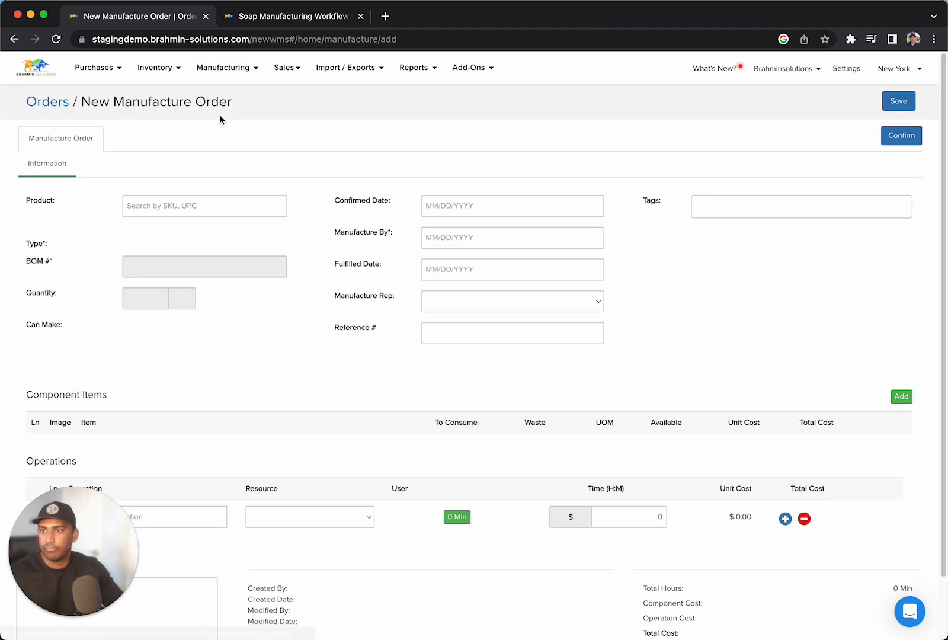
{"action": "left_click", "coordinate": [316, 22]}
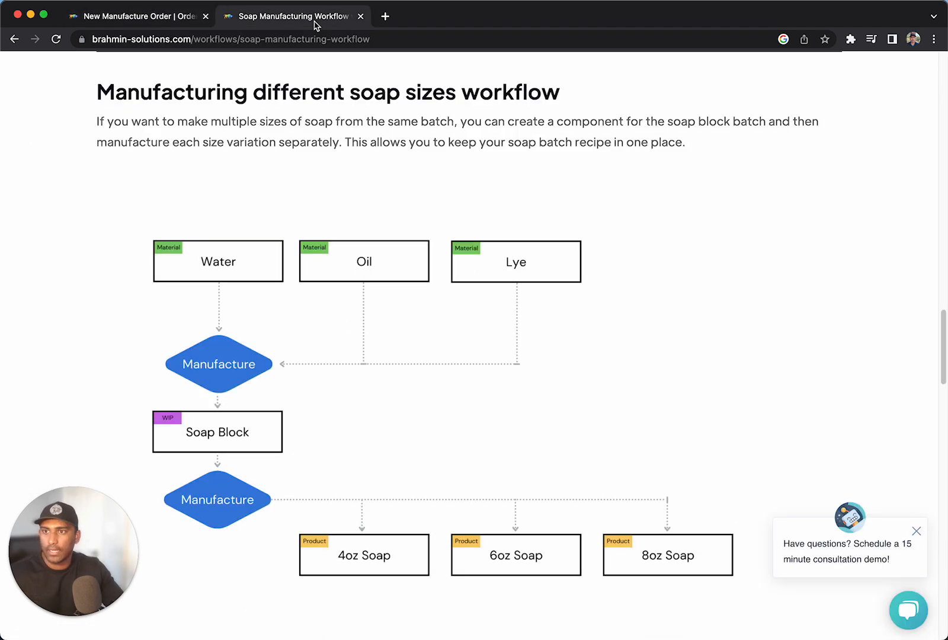
{"action": "left_click", "coordinate": [167, 30]}
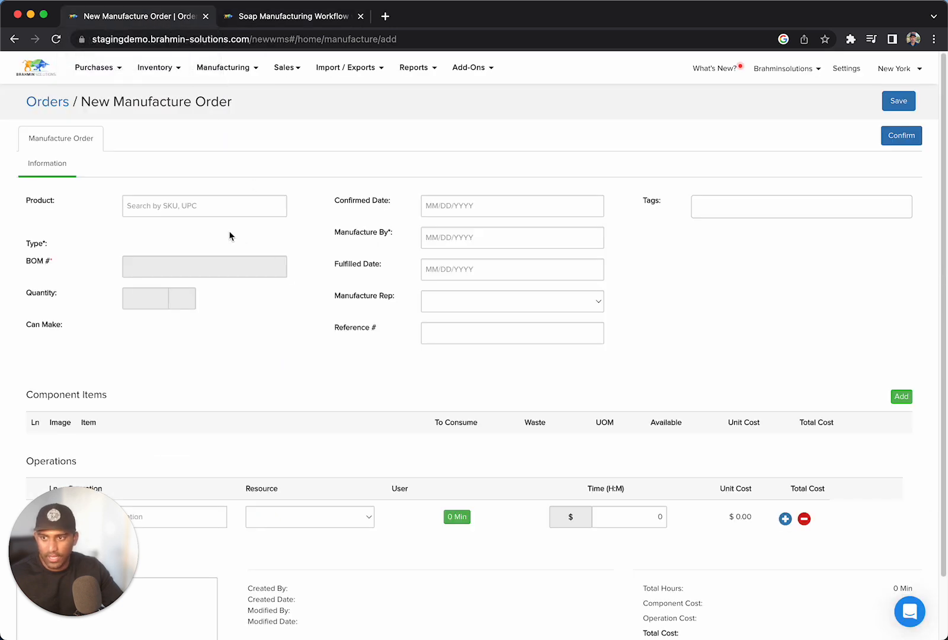
Set the order's product to Green Clay Wheatgrass Soap : 4 oz bars and its BOM to GCW - Soap.
{"action": "left_click", "coordinate": [234, 201]}
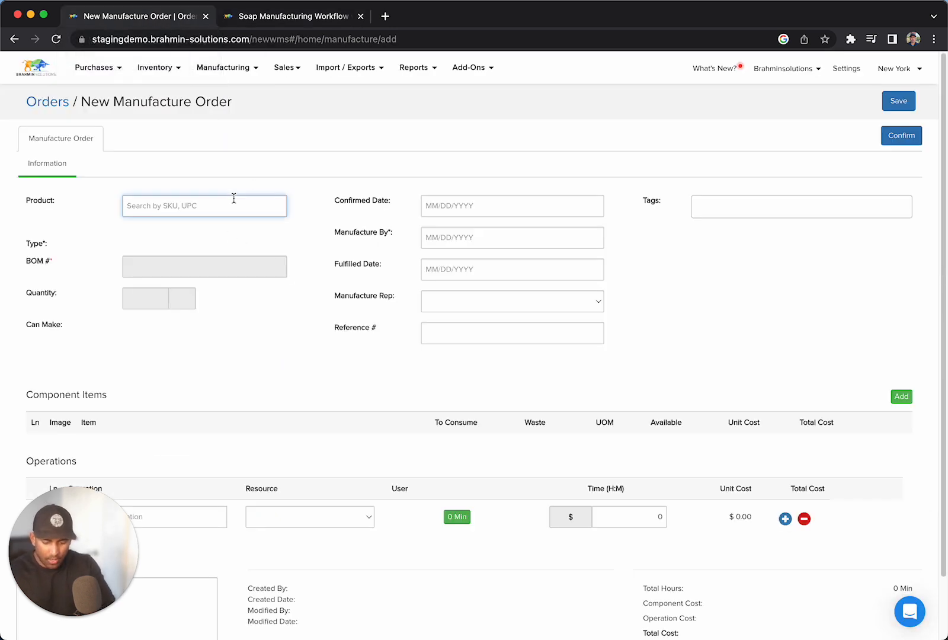
{"action": "type", "text": "soap bar"}
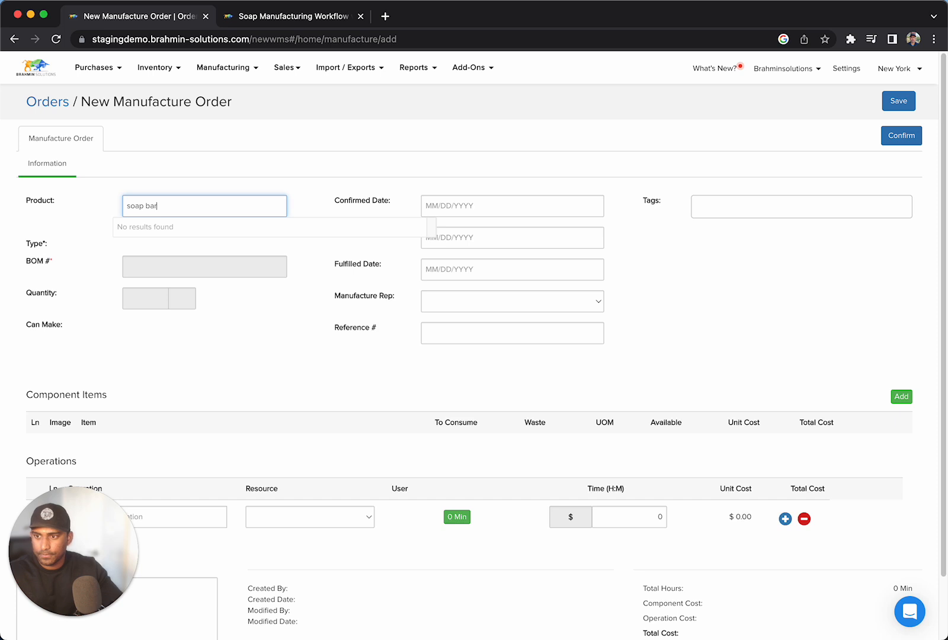
{"action": "key", "text": "BackSpace"}
{"action": "key", "text": "BackSpace"}
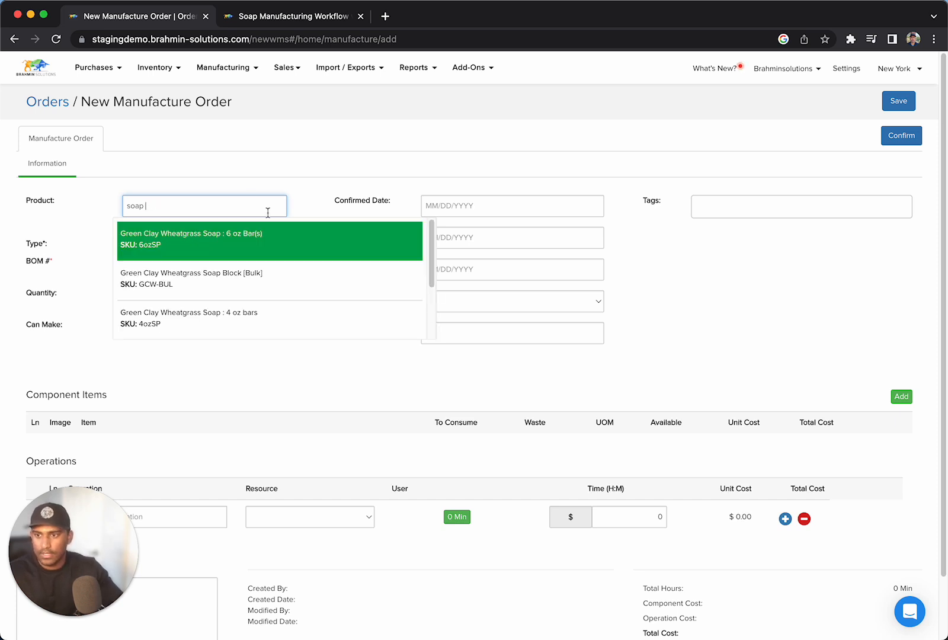
{"action": "left_click", "coordinate": [263, 322]}
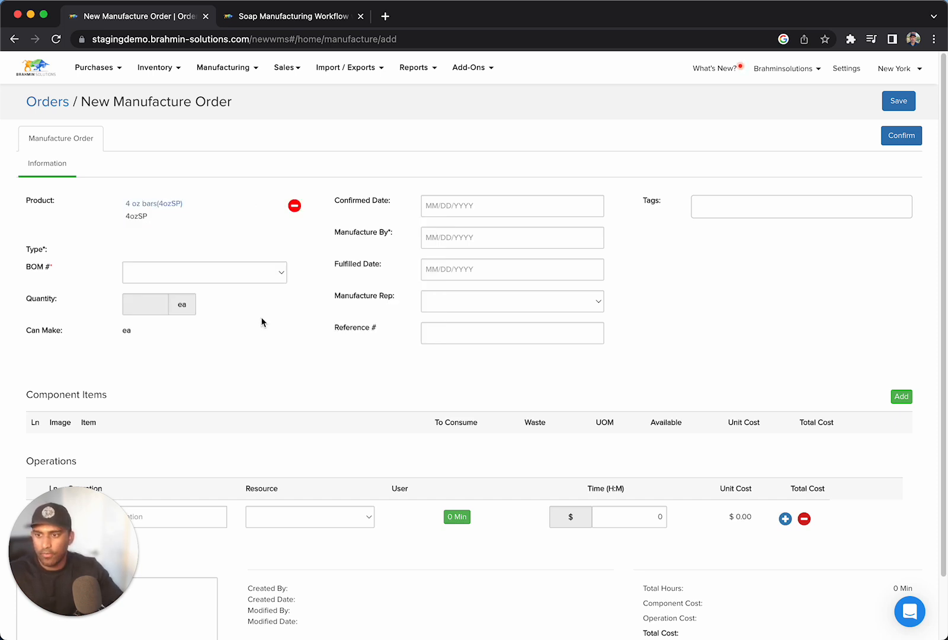
{"action": "left_click", "coordinate": [181, 275]}
{"action": "left_click", "coordinate": [182, 289]}
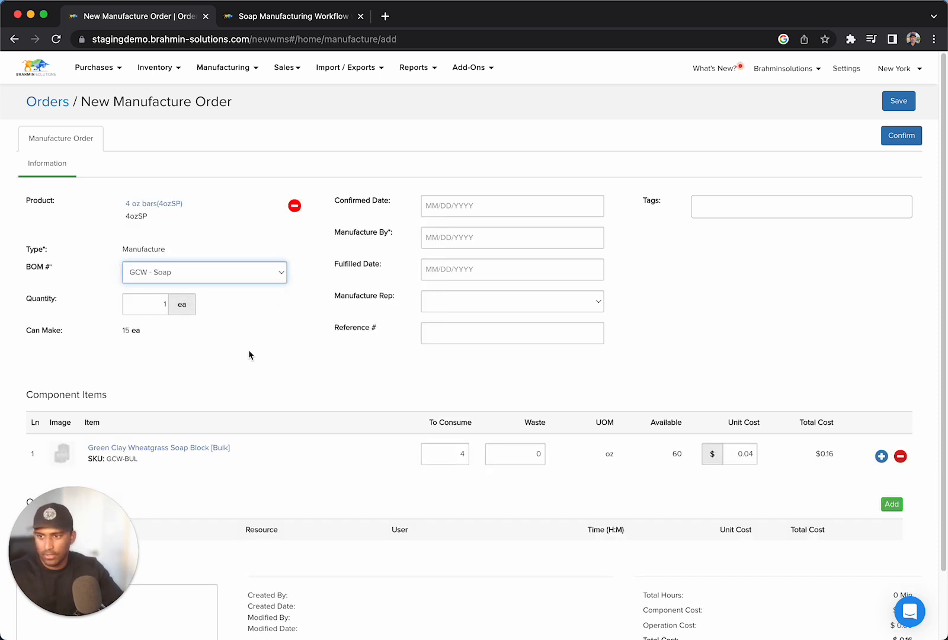
{"action": "left_click", "coordinate": [252, 350]}
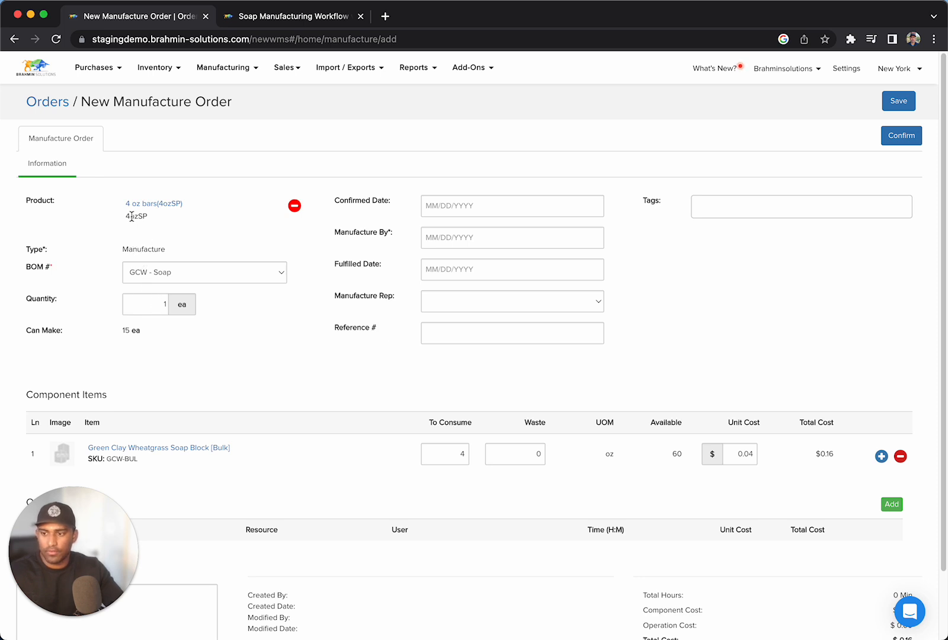
Set the manufacture quantity of the 4 oz bars to 2 ea.
{"action": "scroll", "coordinate": [176, 327], "scroll_direction": "down", "scroll_amount": 1}
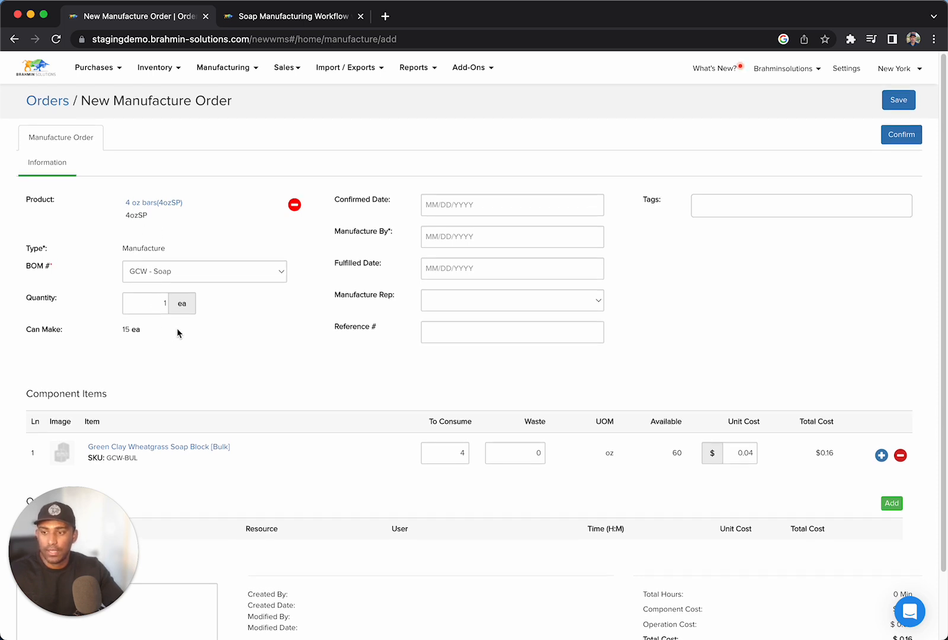
{"action": "left_click", "coordinate": [162, 301]}
{"action": "key", "text": "BackSpace"}
{"action": "type", "text": "2"}
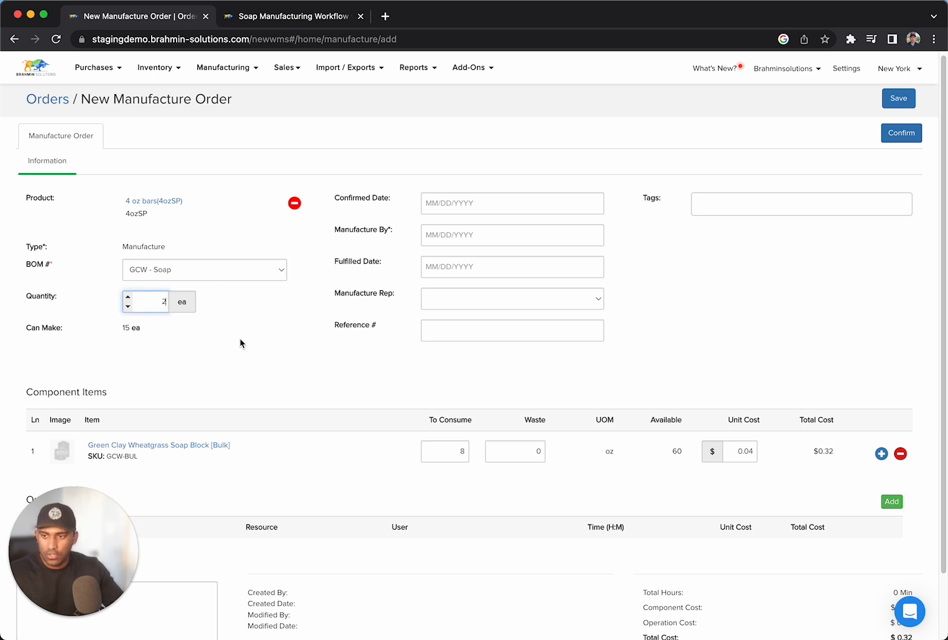
{"action": "left_click", "coordinate": [242, 345]}
Set the 4 oz bars order's Manufacture By date to Nov 30 2022 and confirm the order.
{"action": "left_click", "coordinate": [506, 232]}
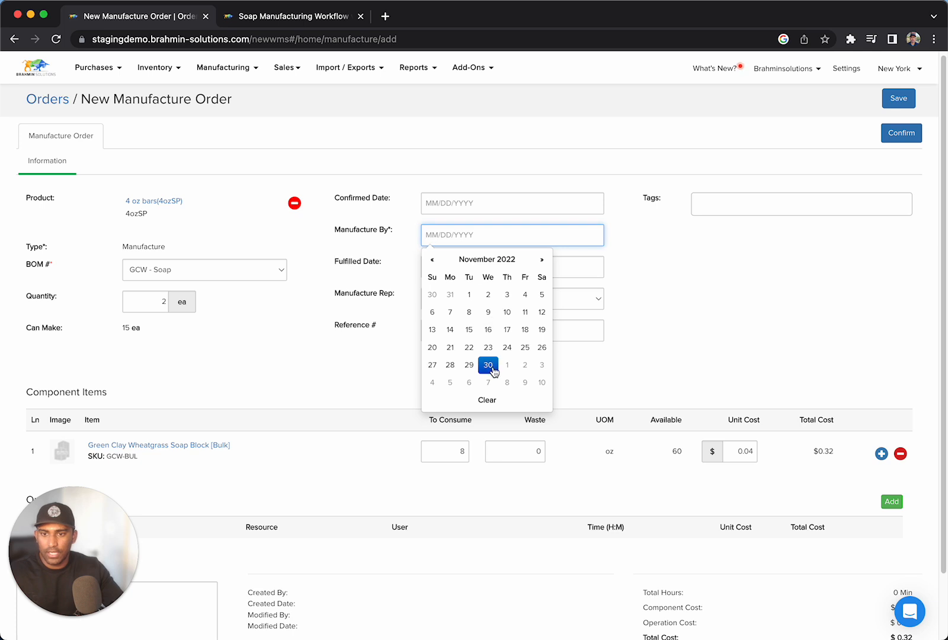
{"action": "left_click", "coordinate": [488, 364]}
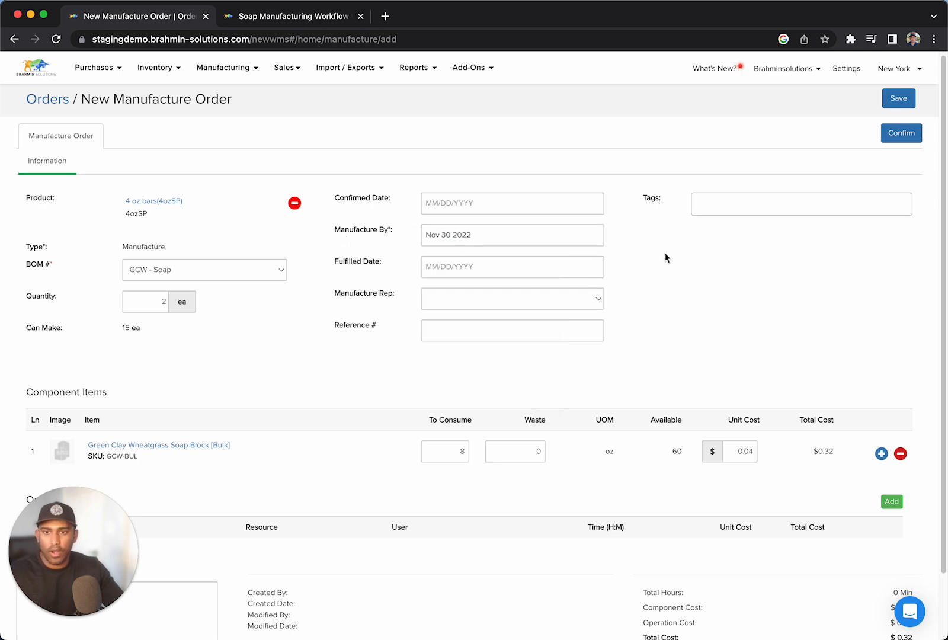
{"action": "left_click", "coordinate": [897, 132]}
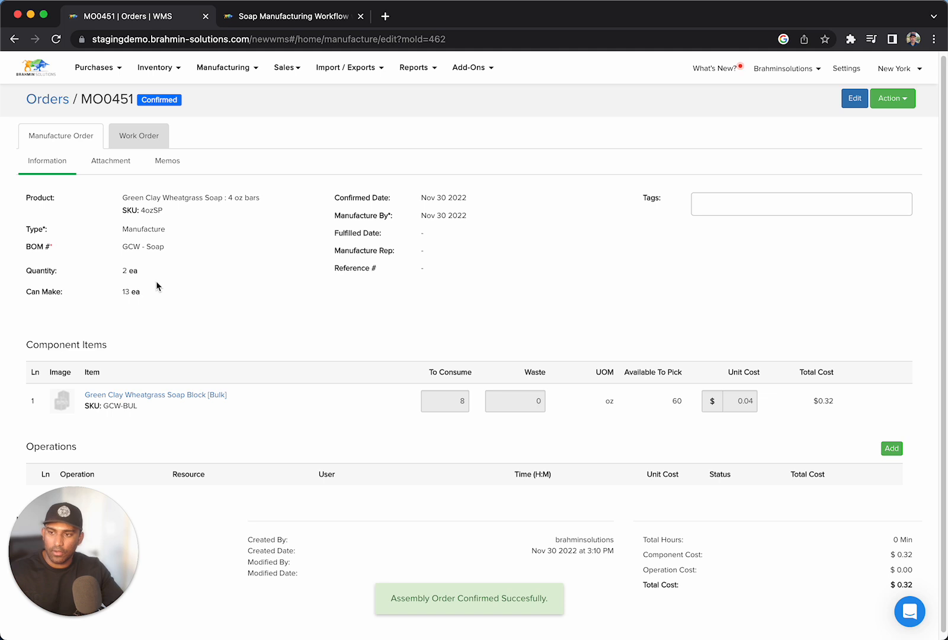
Start another manufacture order for Green Clay Wheatgrass Soap : 6 oz Bar(s) using the GCW - Soap BOM.
{"action": "left_click", "coordinate": [44, 101]}
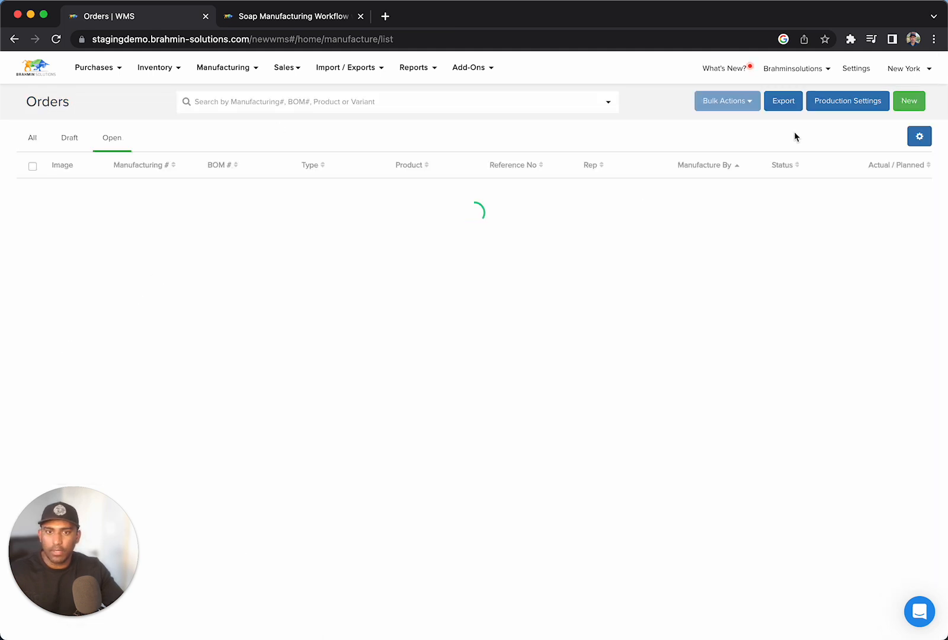
{"action": "left_click", "coordinate": [909, 100]}
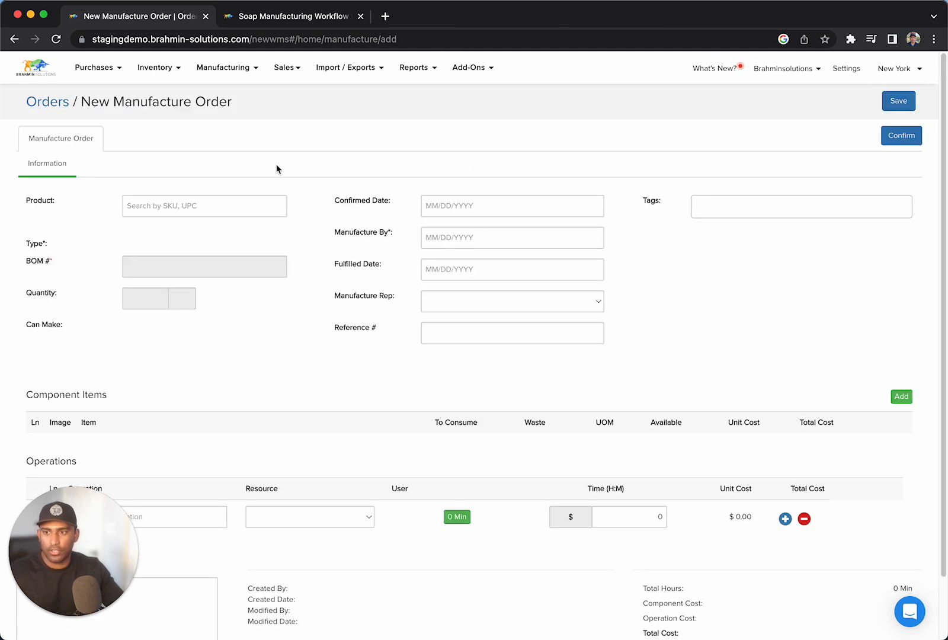
{"action": "left_click", "coordinate": [204, 206]}
{"action": "type", "text": "soap"}
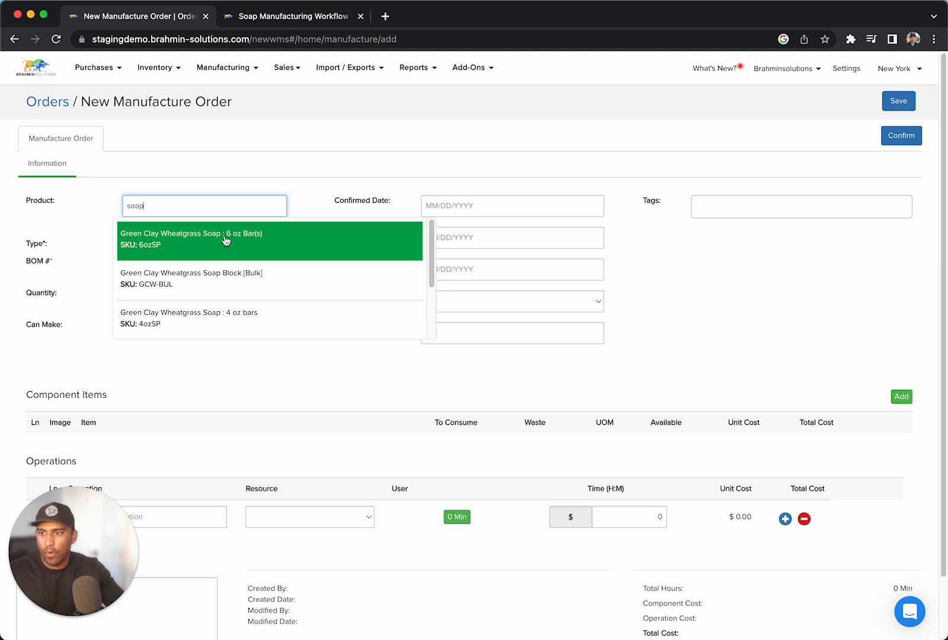
{"action": "left_click", "coordinate": [284, 235]}
{"action": "left_click", "coordinate": [197, 275]}
{"action": "left_click", "coordinate": [193, 290]}
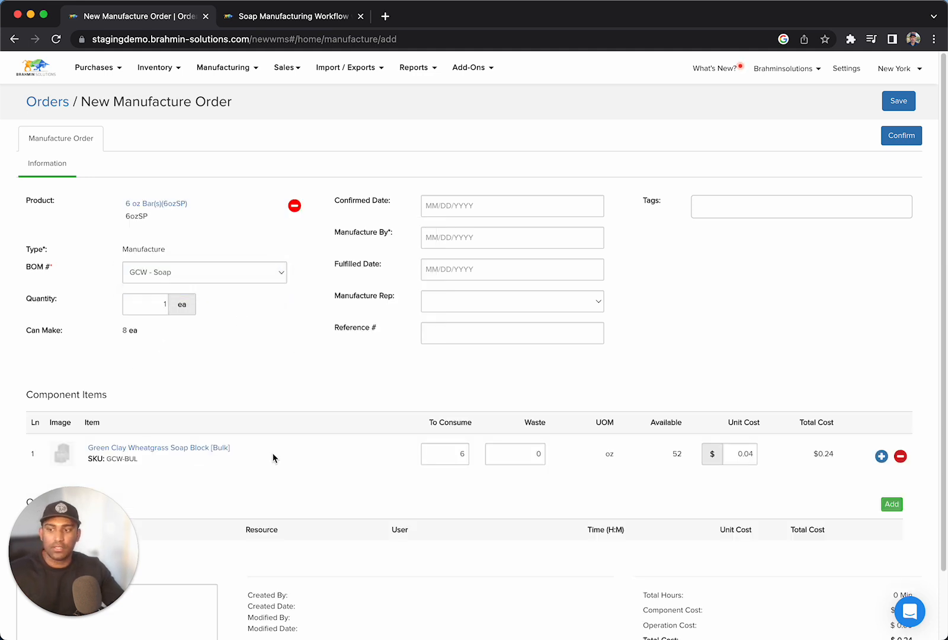
Set the manufacture quantity of the 6 oz bars to 2 ea.
{"action": "left_click", "coordinate": [158, 307]}
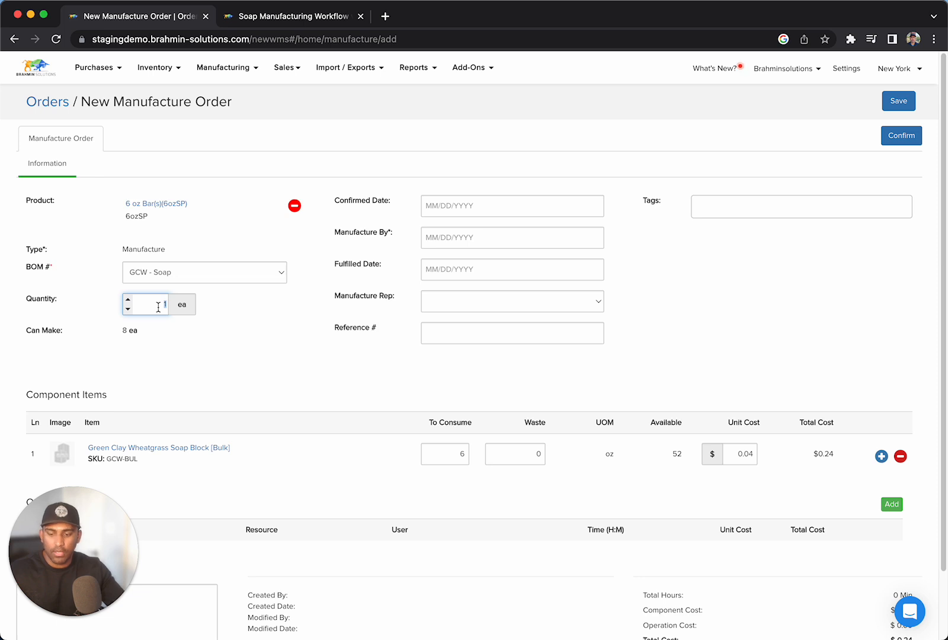
{"action": "type", "text": "2"}
{"action": "left_click", "coordinate": [240, 335]}
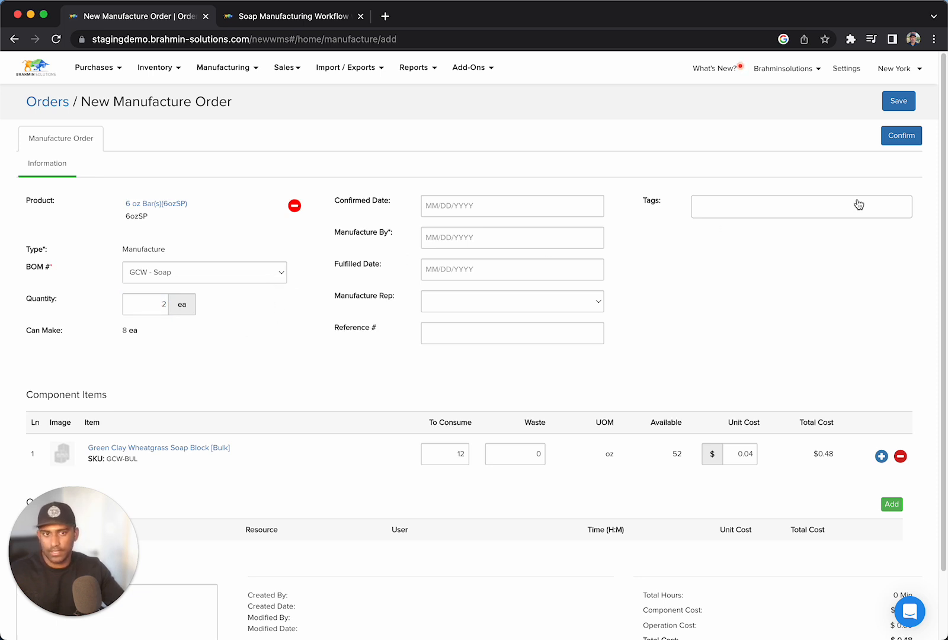
Set the 6 oz bars order's Manufacture By date to Nov 30 2022 and confirm the order.
{"action": "left_click", "coordinate": [502, 240]}
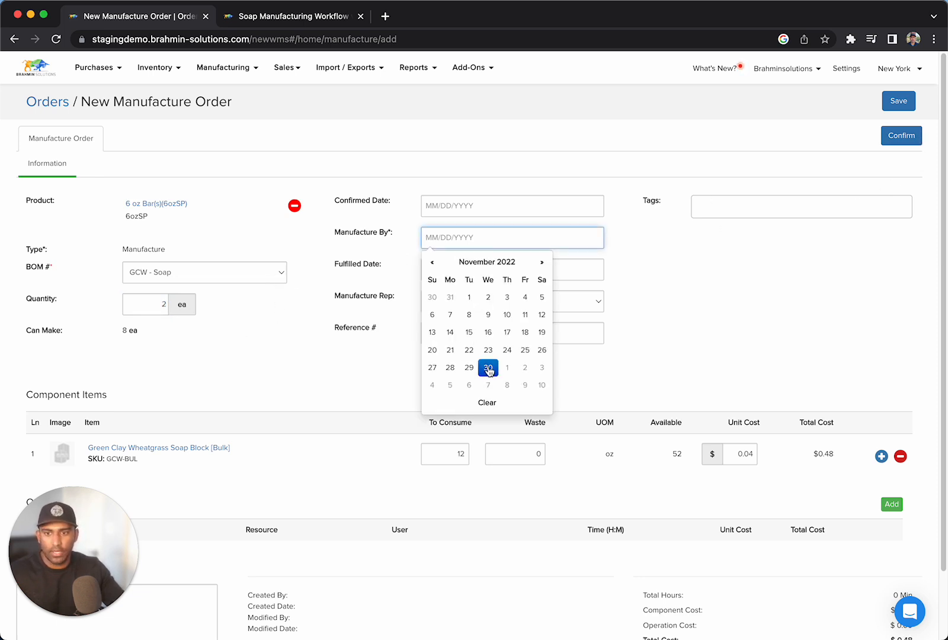
{"action": "left_click", "coordinate": [488, 369]}
{"action": "left_click", "coordinate": [907, 137]}
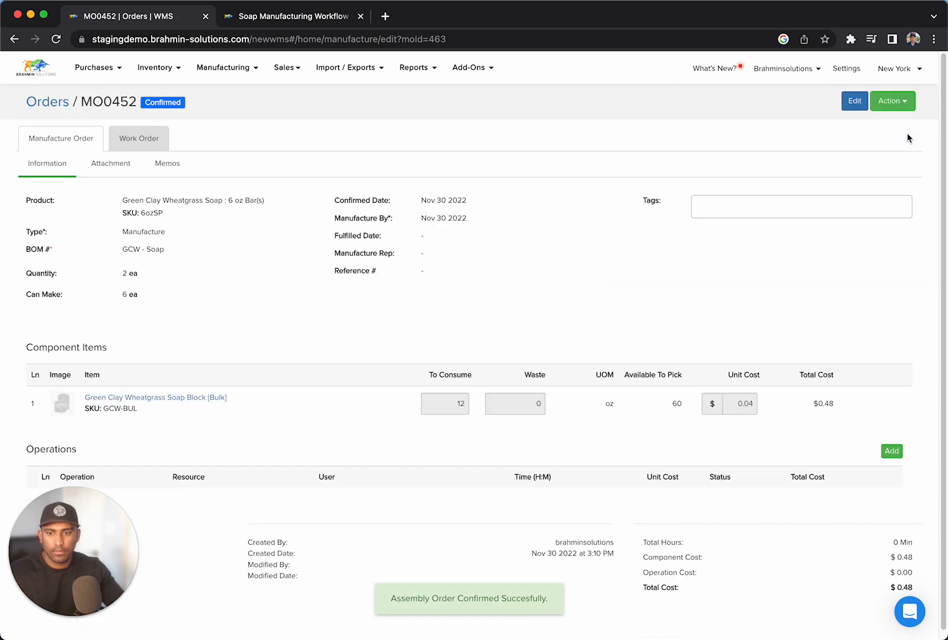
Return to the manufacture orders list and widen the Product column to fit the full product names.
{"action": "left_click", "coordinate": [47, 103]}
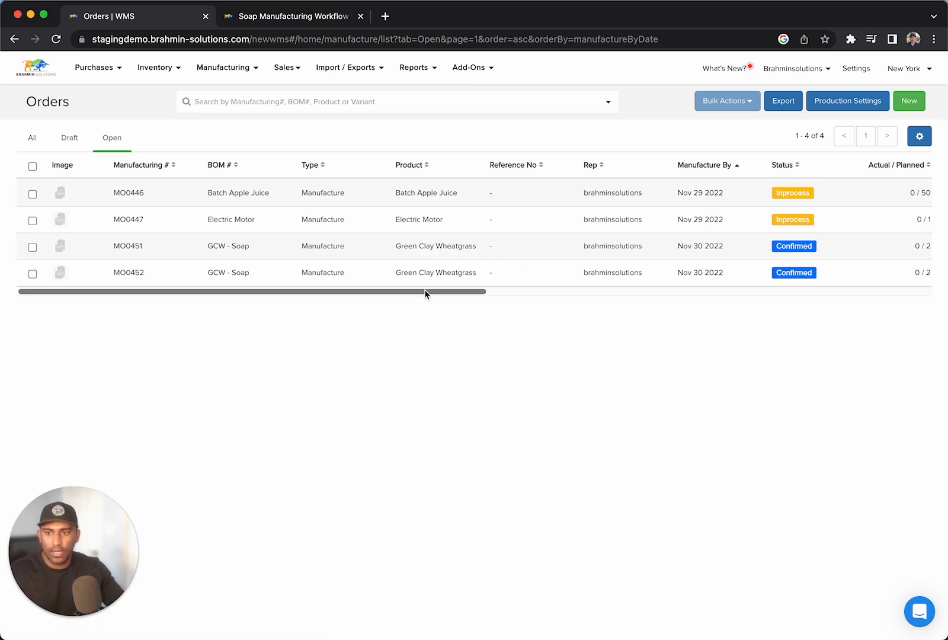
{"action": "left_click_drag", "start_coordinate": [425, 290], "coordinate": [494, 298]}
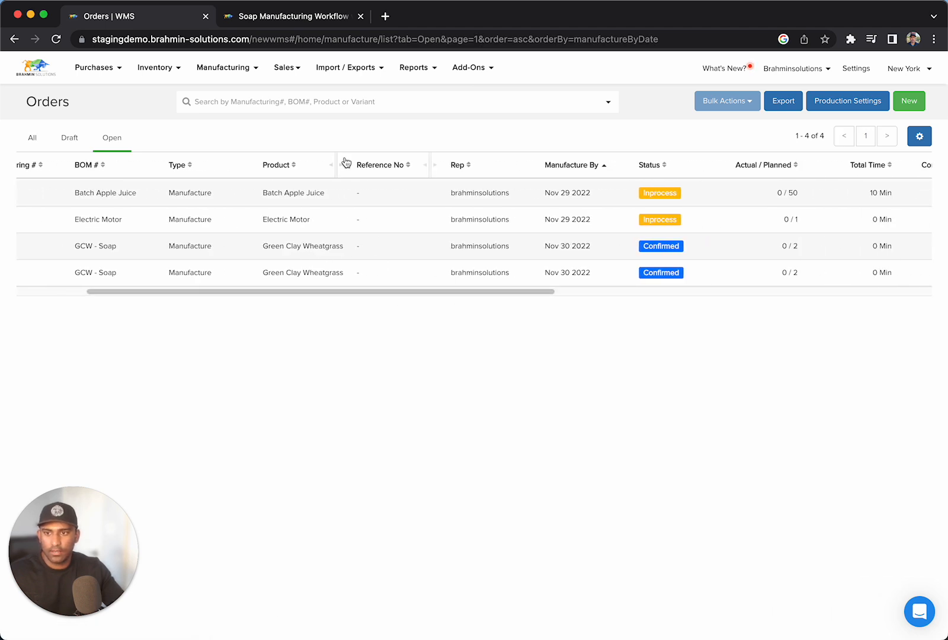
{"action": "left_click_drag", "start_coordinate": [337, 158], "coordinate": [437, 149]}
{"action": "left_click_drag", "start_coordinate": [479, 306], "coordinate": [306, 297]}
Start a new manufacture order for Green Clay Wheatgrass Soap : 8 oz Bar(s) using the GCW - Soap BOM.
{"action": "left_click", "coordinate": [909, 101]}
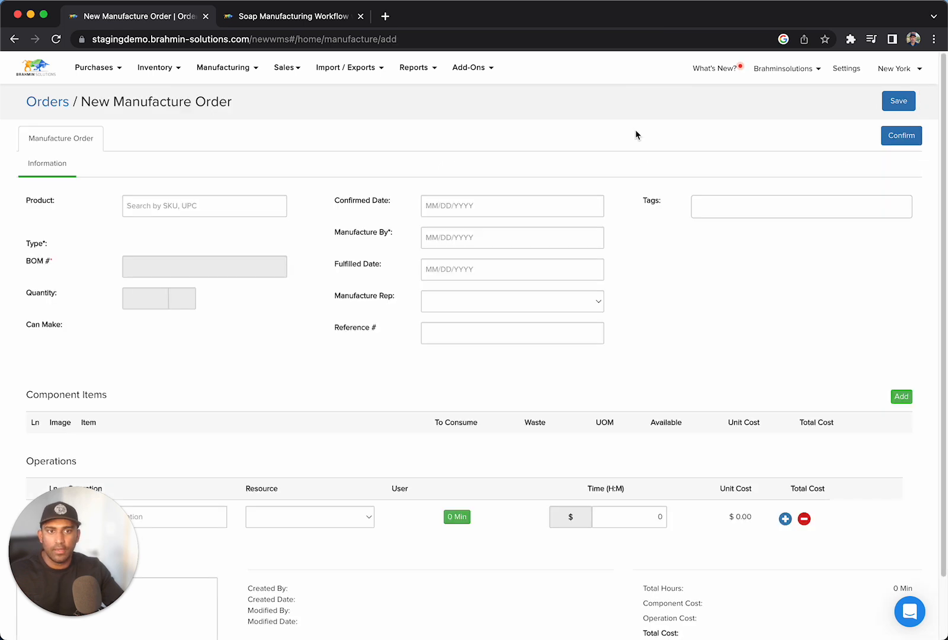
{"action": "left_click", "coordinate": [243, 196]}
{"action": "type", "text": "soap"}
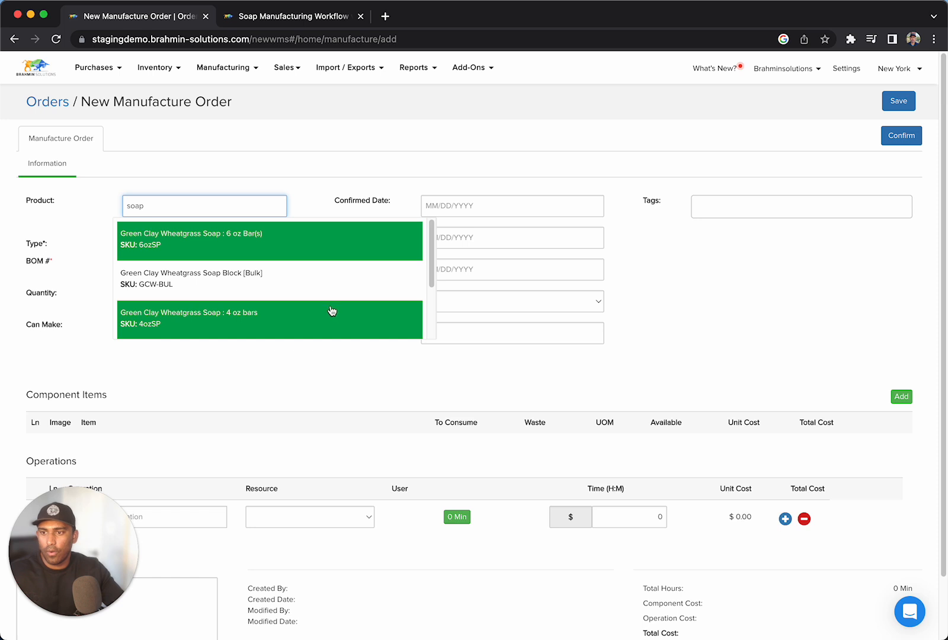
{"action": "scroll", "coordinate": [332, 309], "scroll_direction": "down", "scroll_amount": 3}
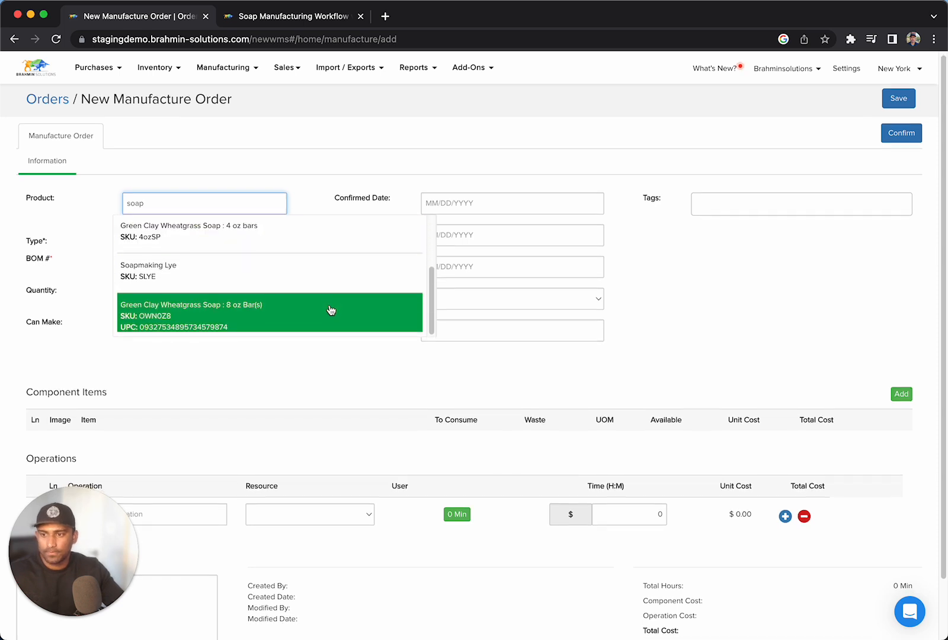
{"action": "left_click", "coordinate": [331, 309]}
{"action": "left_click", "coordinate": [239, 280]}
{"action": "left_click", "coordinate": [231, 300]}
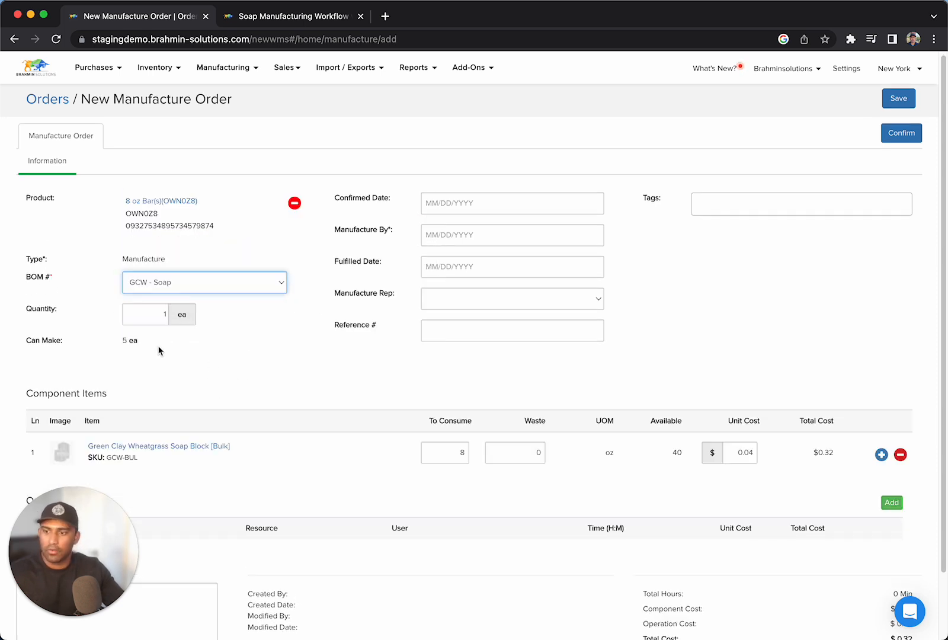
Set the manufacture quantity of the 8 oz bars to 3 ea.
{"action": "double_click", "coordinate": [150, 315]}
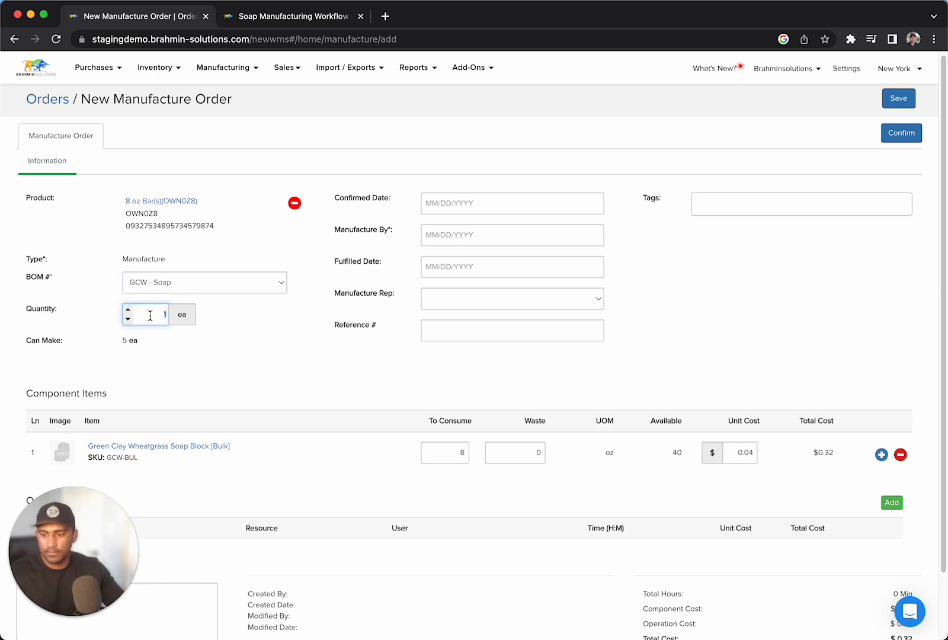
{"action": "type", "text": "2"}
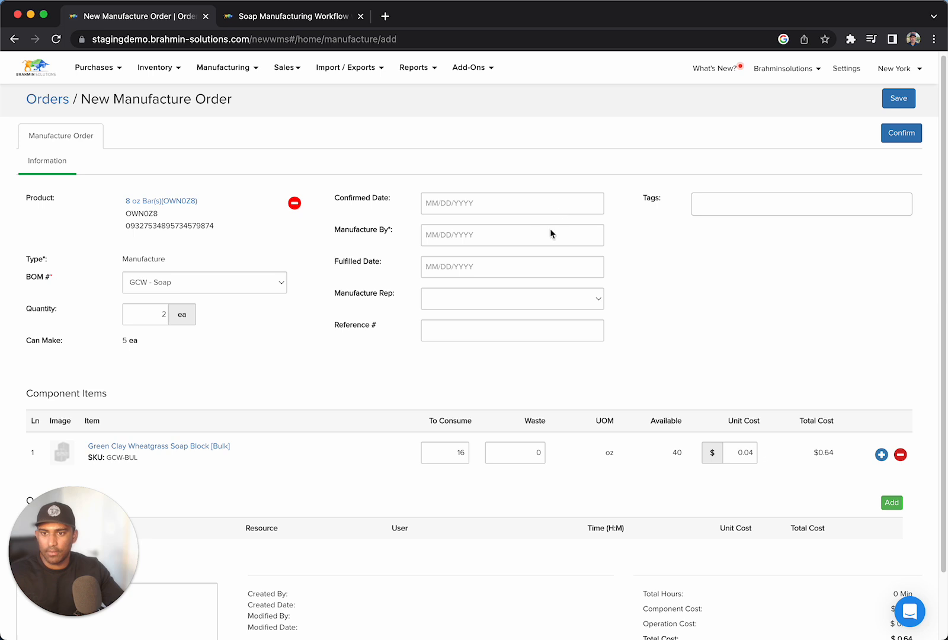
{"action": "left_click", "coordinate": [538, 239]}
{"action": "left_click", "coordinate": [154, 314]}
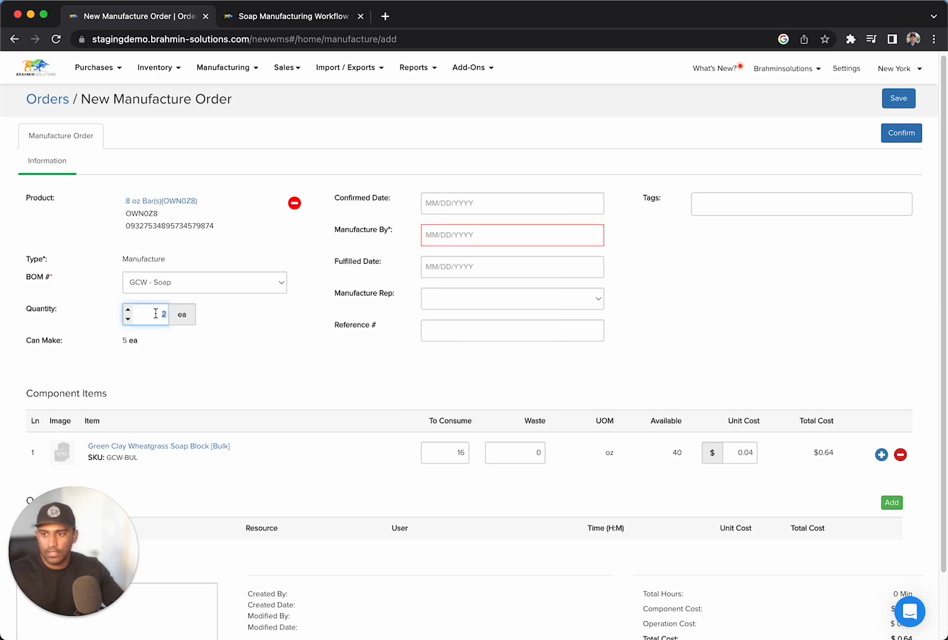
{"action": "key", "text": "Up"}
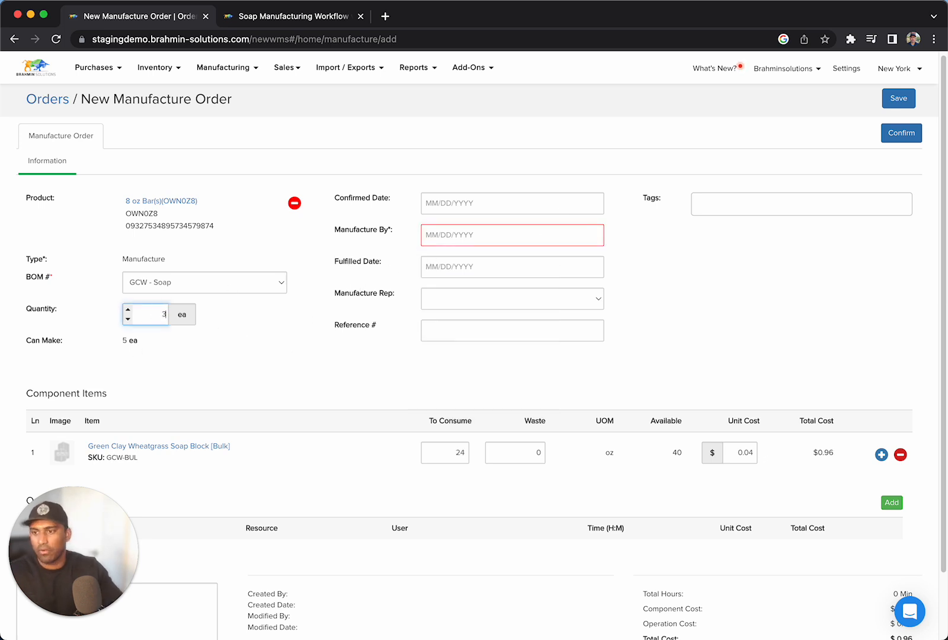
Set the 8 oz bars order's Manufacture By date to Nov 30 2022 and confirm the order.
{"action": "left_click", "coordinate": [552, 232]}
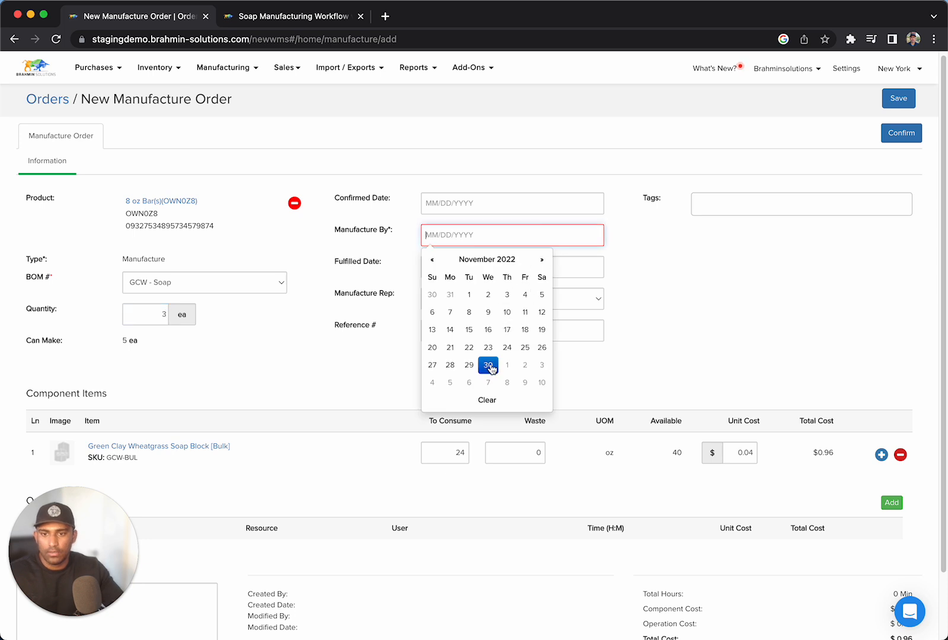
{"action": "left_click", "coordinate": [489, 365]}
{"action": "left_click", "coordinate": [900, 134]}
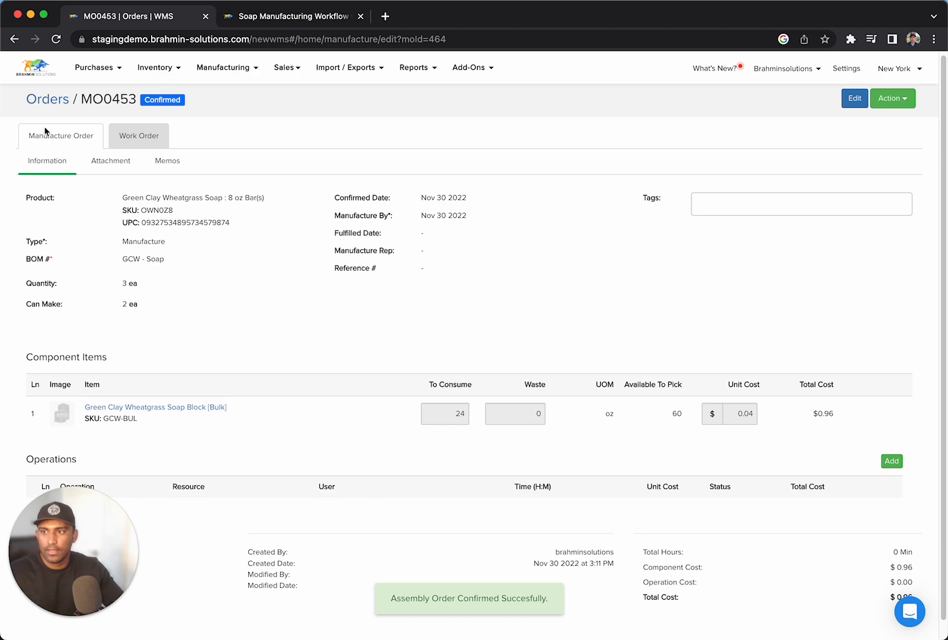
Open the 4 oz bars manufacture order from the open orders list and start its work order.
{"action": "left_click", "coordinate": [44, 105]}
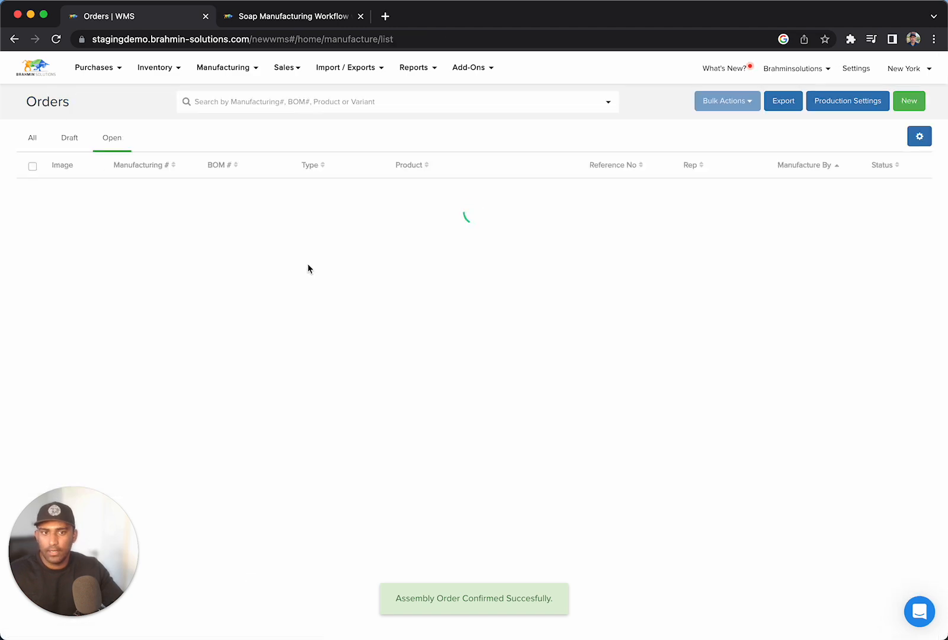
{"action": "left_click_drag", "start_coordinate": [372, 320], "coordinate": [593, 341]}
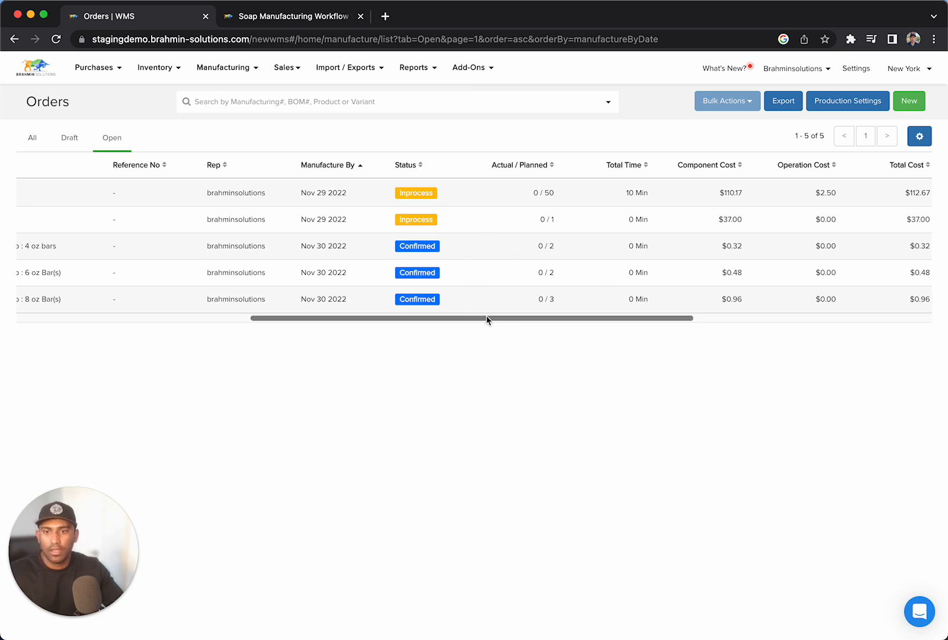
{"action": "left_click_drag", "start_coordinate": [489, 320], "coordinate": [249, 320]}
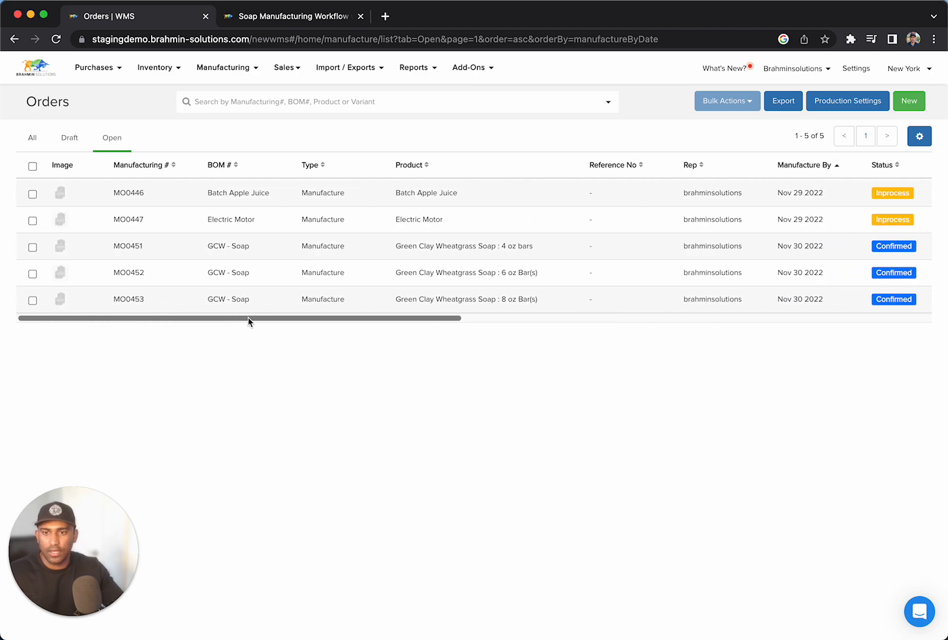
{"action": "left_click", "coordinate": [232, 243]}
{"action": "left_click", "coordinate": [142, 140]}
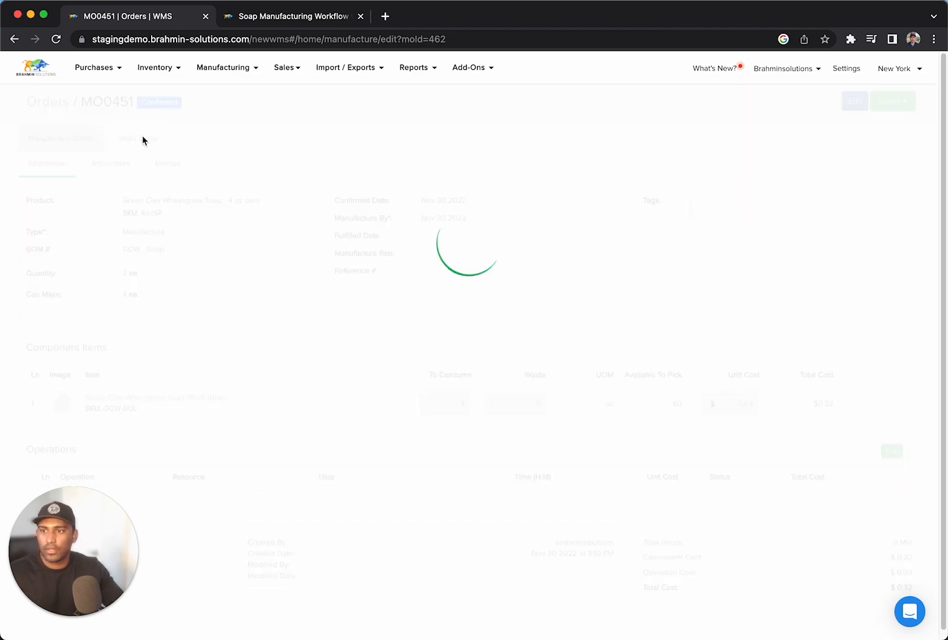
{"action": "left_click", "coordinate": [828, 141]}
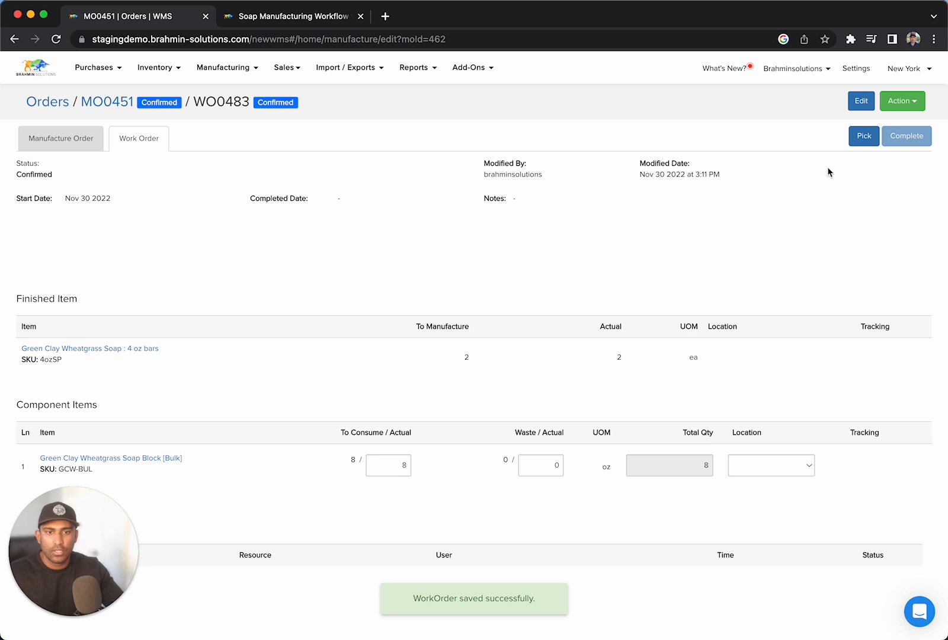
Allocate 8 oz of the bulk soap block from Storage, lot LOTNOV302022, and pick the 4 oz bars work order.
{"action": "left_click", "coordinate": [798, 467]}
{"action": "left_click", "coordinate": [790, 477]}
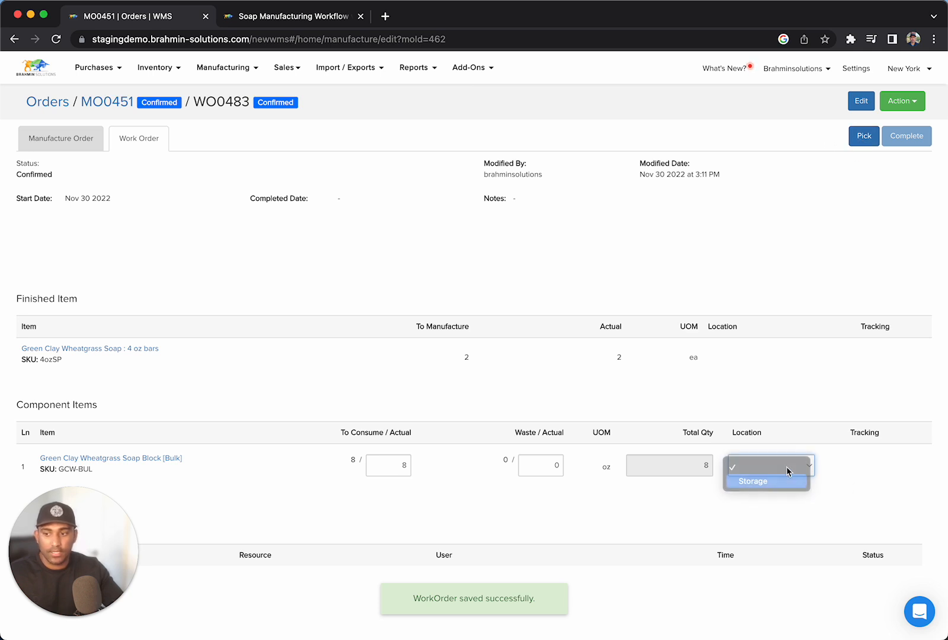
{"action": "left_click", "coordinate": [885, 467]}
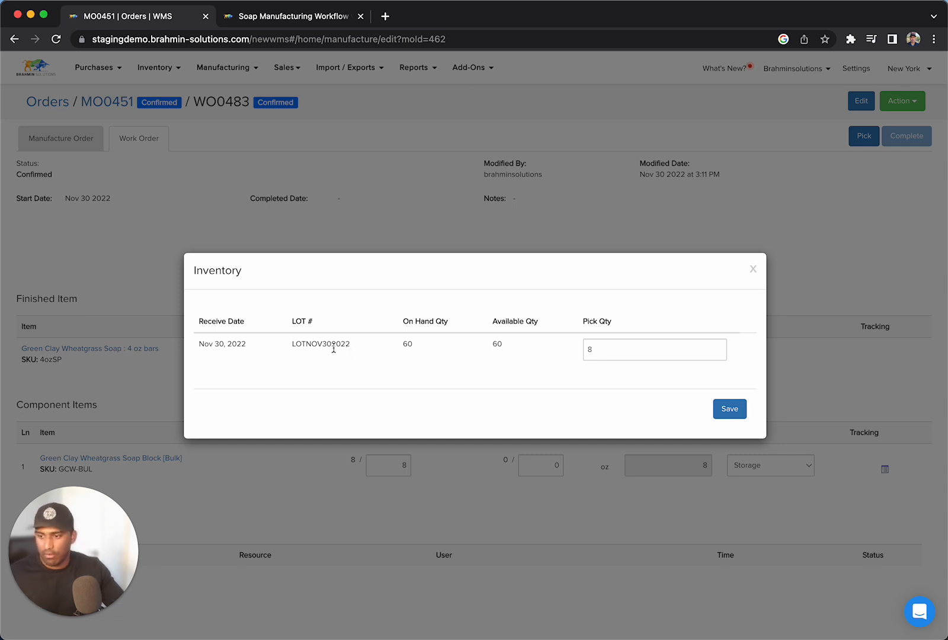
{"action": "left_click", "coordinate": [736, 406]}
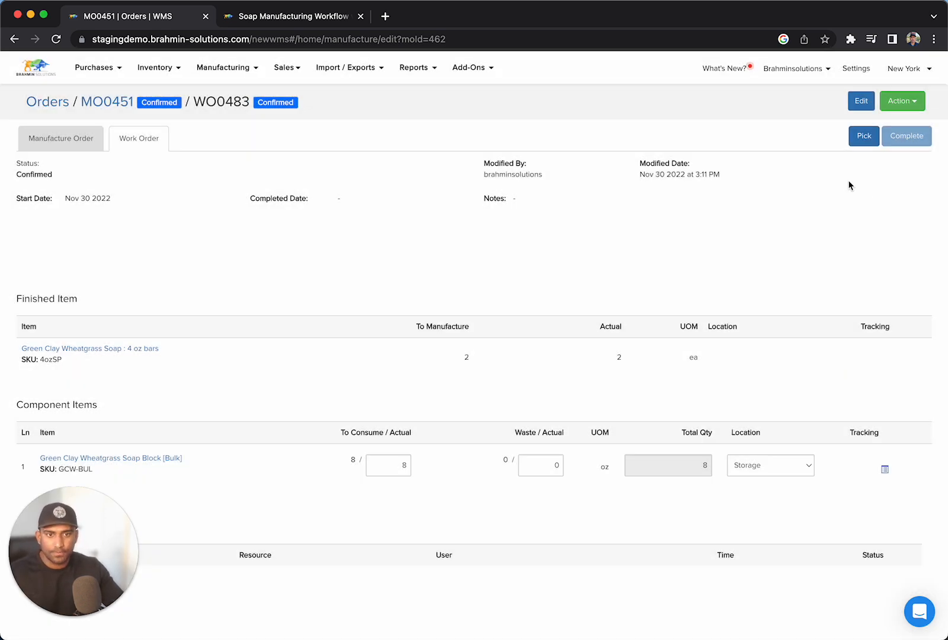
{"action": "left_click", "coordinate": [861, 139]}
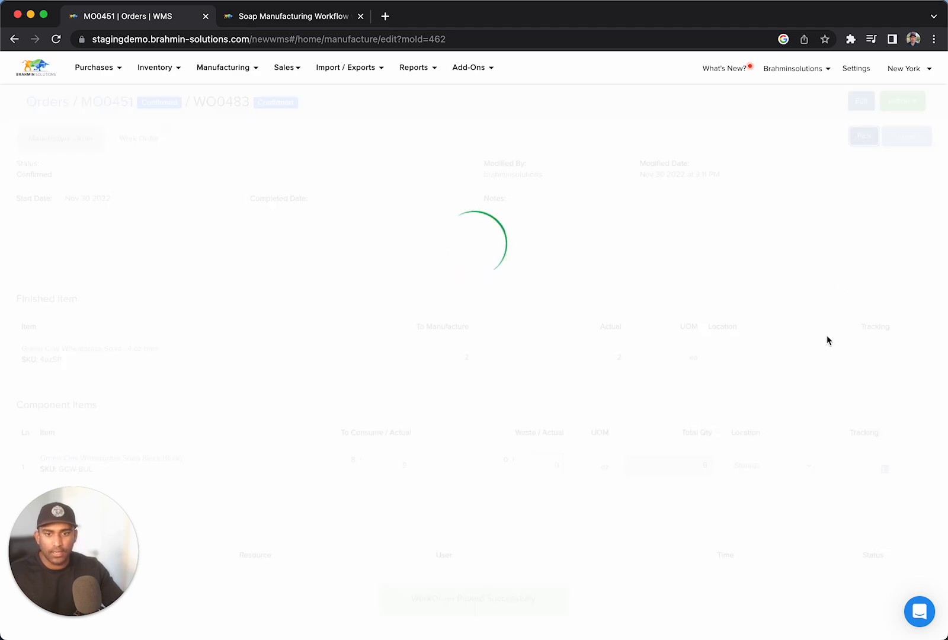
Assign the finished 4 oz bars to Storage with LOT # LOTNOV302022-4OZ and complete the work order.
{"action": "left_click", "coordinate": [814, 357]}
{"action": "left_click", "coordinate": [786, 373]}
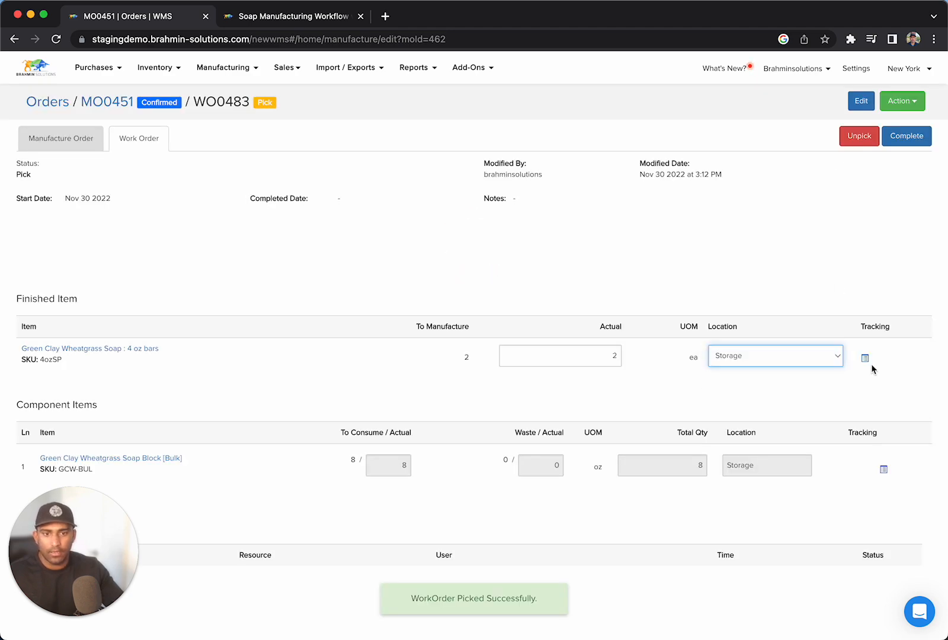
{"action": "left_click", "coordinate": [865, 359]}
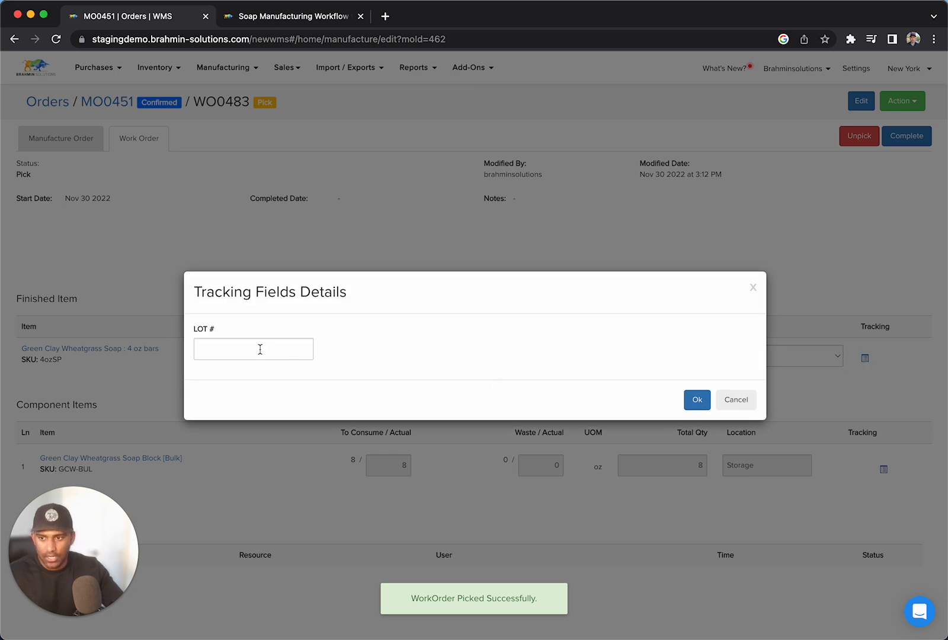
{"action": "left_click", "coordinate": [260, 349]}
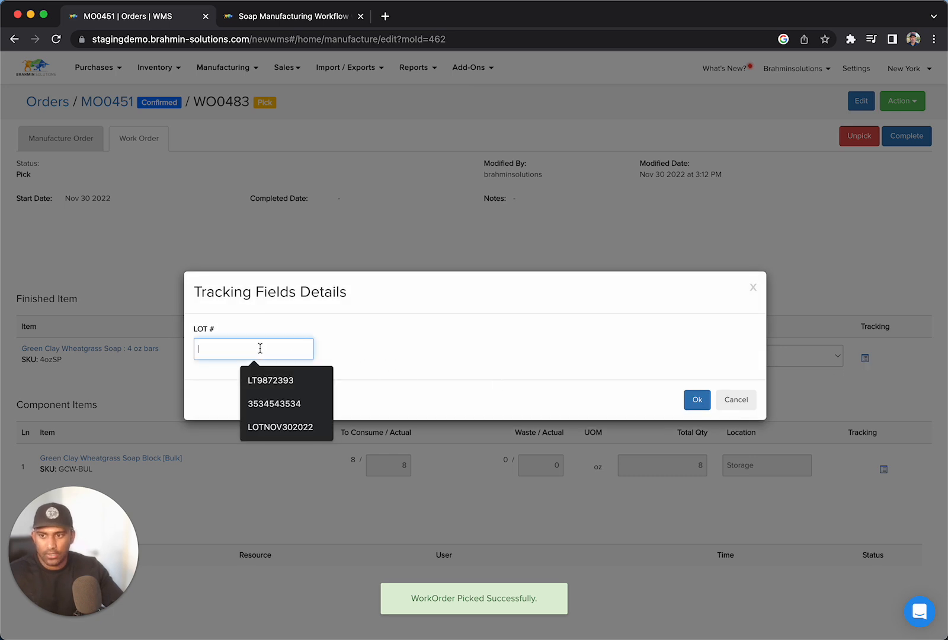
{"action": "left_click", "coordinate": [306, 427]}
{"action": "type", "text": "-4OZ"}
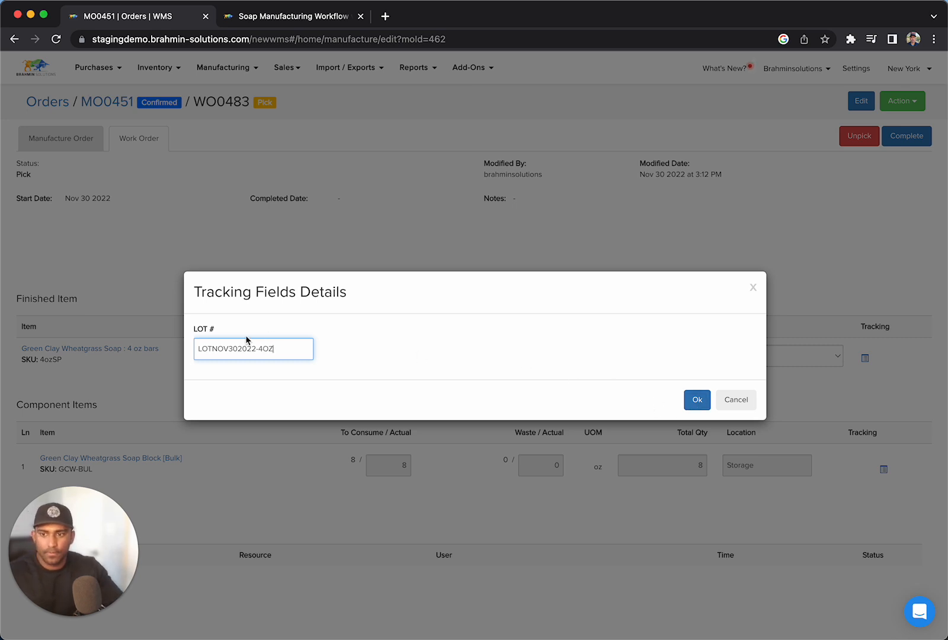
{"action": "triple_click", "coordinate": [280, 353]}
{"action": "key", "text": "super+c"}
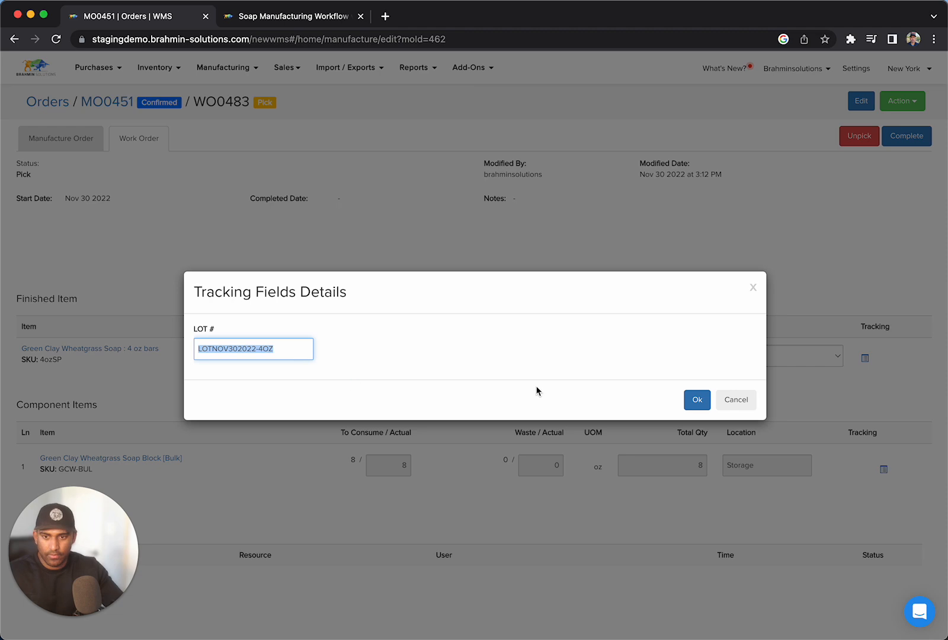
{"action": "left_click", "coordinate": [707, 400]}
{"action": "left_click", "coordinate": [927, 140]}
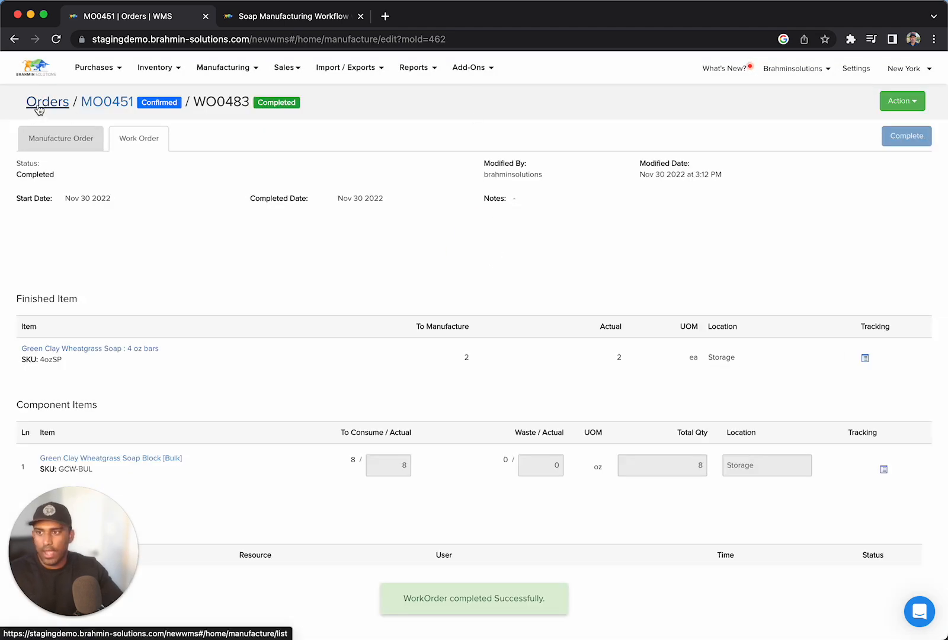
Open the 6 oz bars manufacture order from the open orders list and start its work order.
{"action": "left_click", "coordinate": [108, 105]}
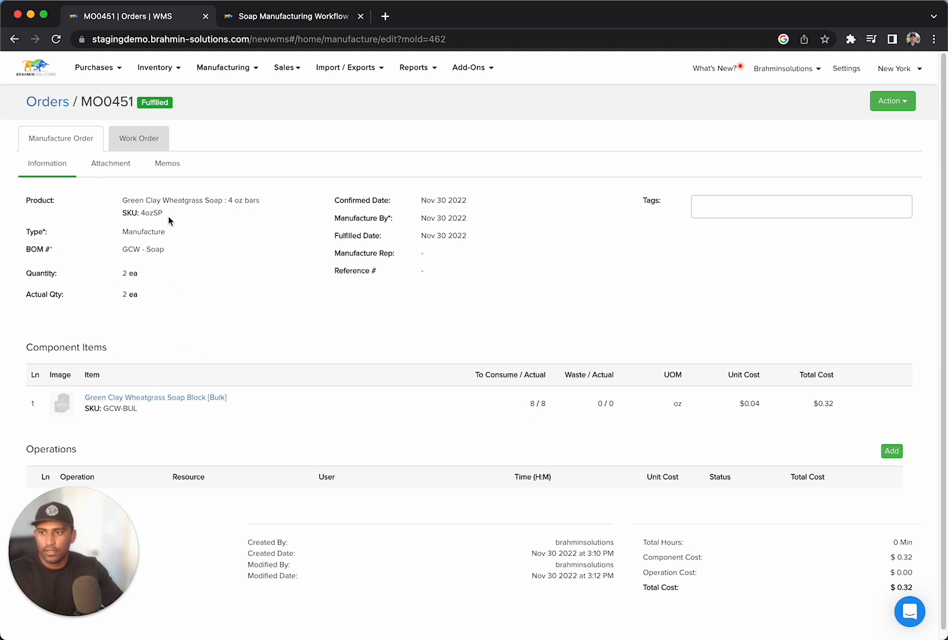
{"action": "left_click", "coordinate": [47, 104]}
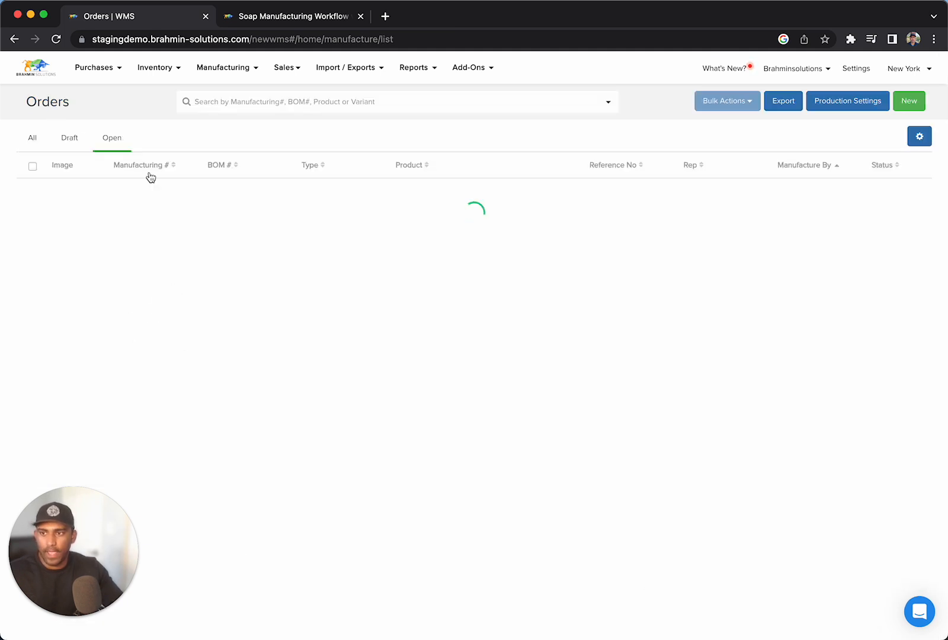
{"action": "left_click", "coordinate": [472, 256]}
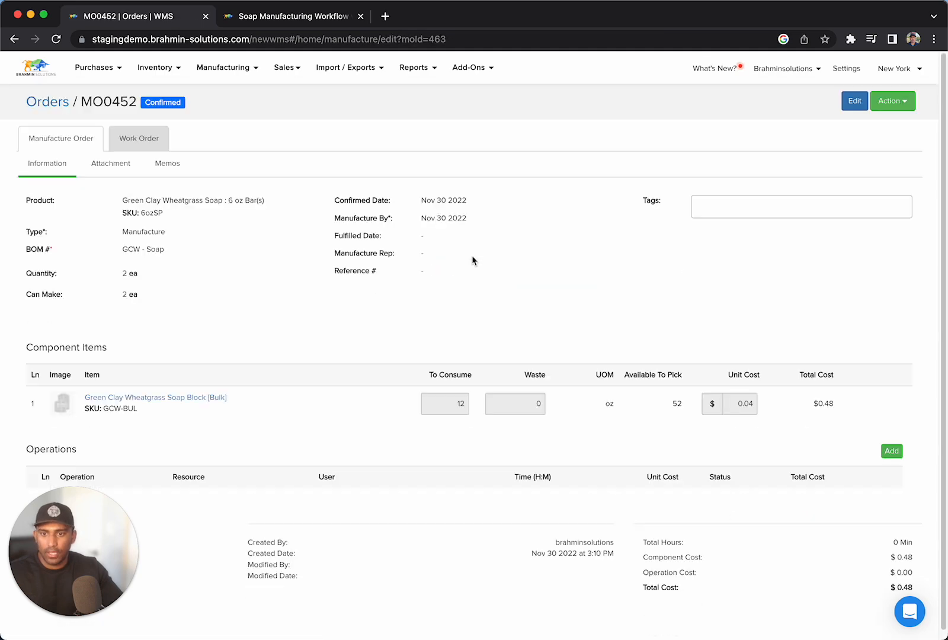
{"action": "left_click", "coordinate": [152, 138]}
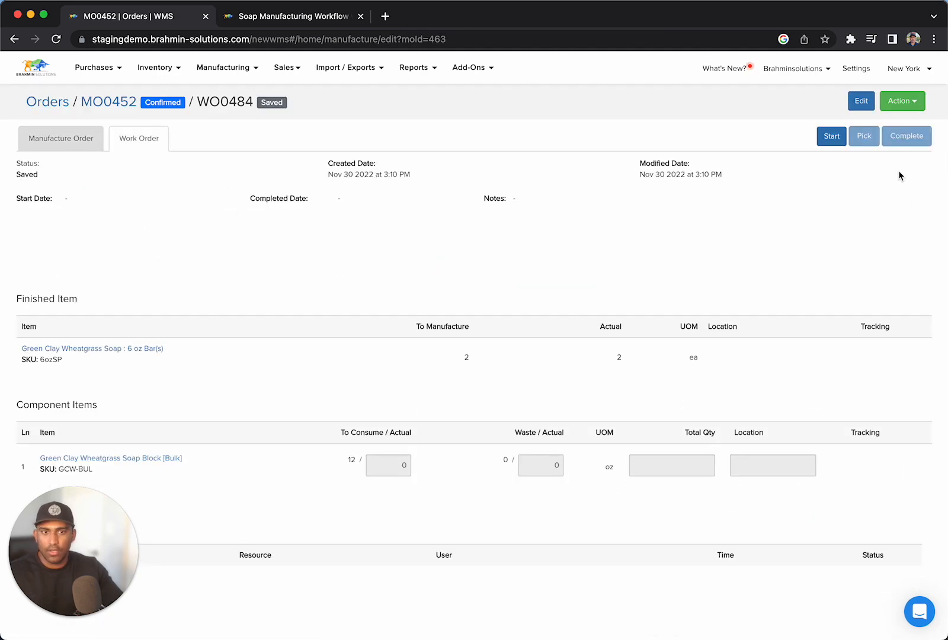
{"action": "left_click", "coordinate": [822, 136]}
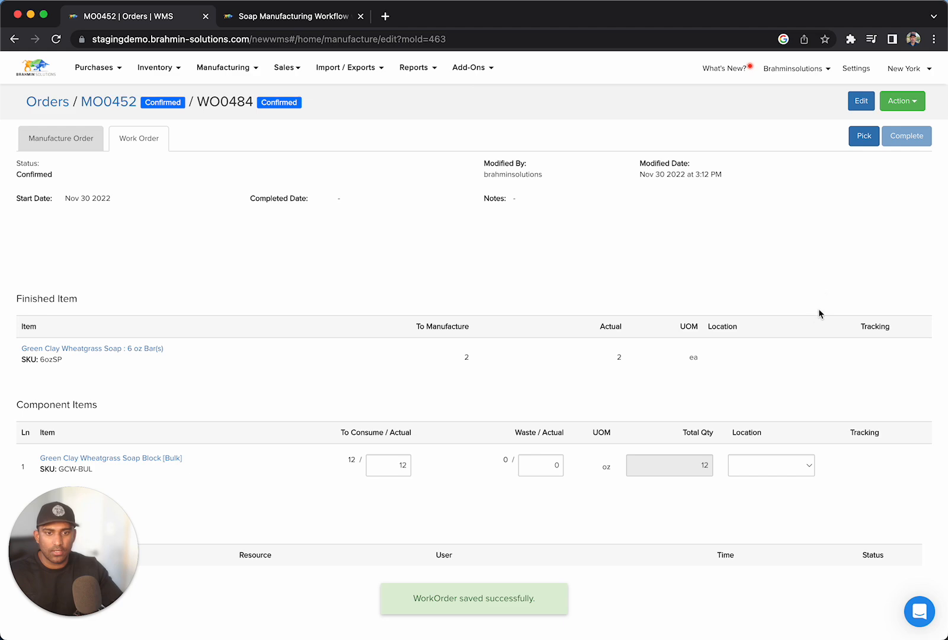
Pick the 6 oz bars work order and set the finished bars' location to Storage.
{"action": "left_click", "coordinate": [863, 137]}
{"action": "left_click", "coordinate": [770, 356]}
{"action": "left_click", "coordinate": [773, 376]}
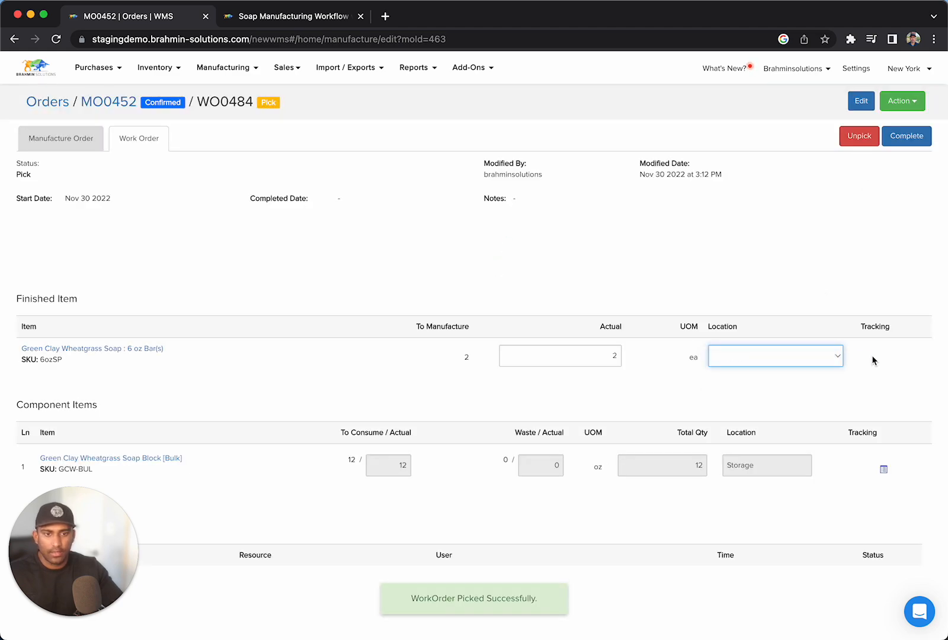
Set the finished 6 oz bars' LOT # to LOTNOV302022-6OZ and complete the work order.
{"action": "left_click", "coordinate": [865, 358]}
{"action": "left_click", "coordinate": [267, 350]}
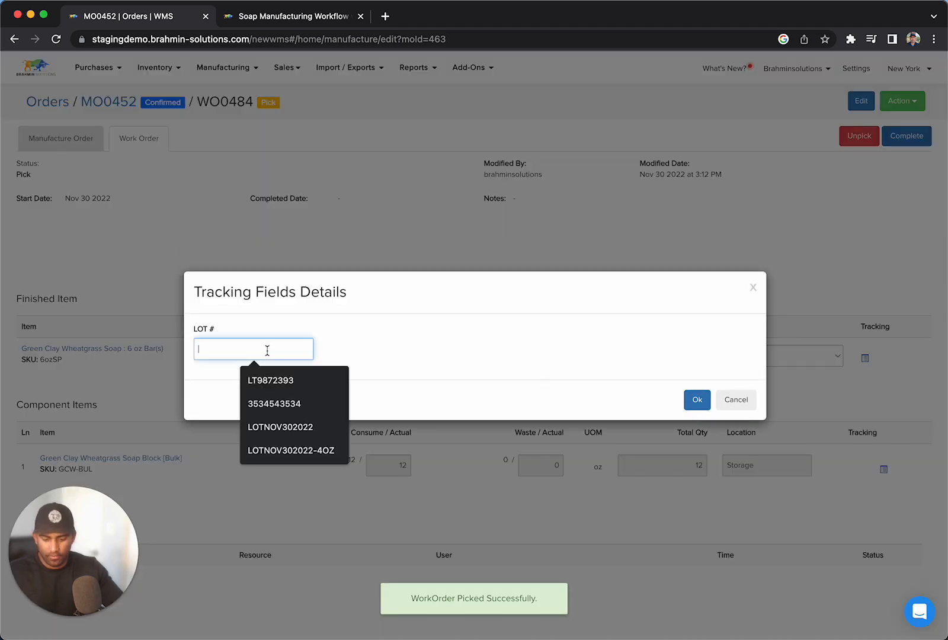
{"action": "key", "text": "super+v"}
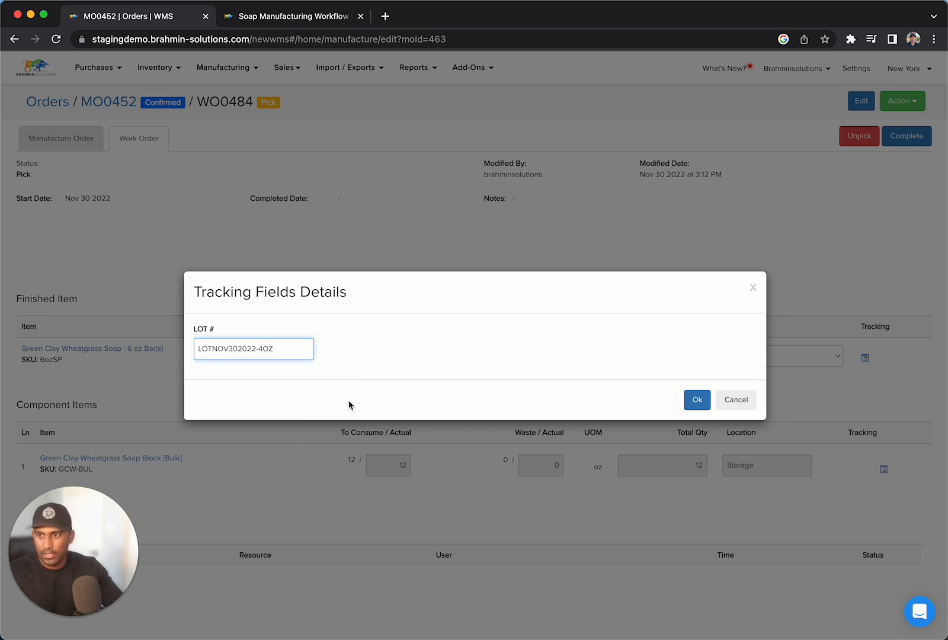
{"action": "key", "text": "BackSpace"}
{"action": "type", "text": "6"}
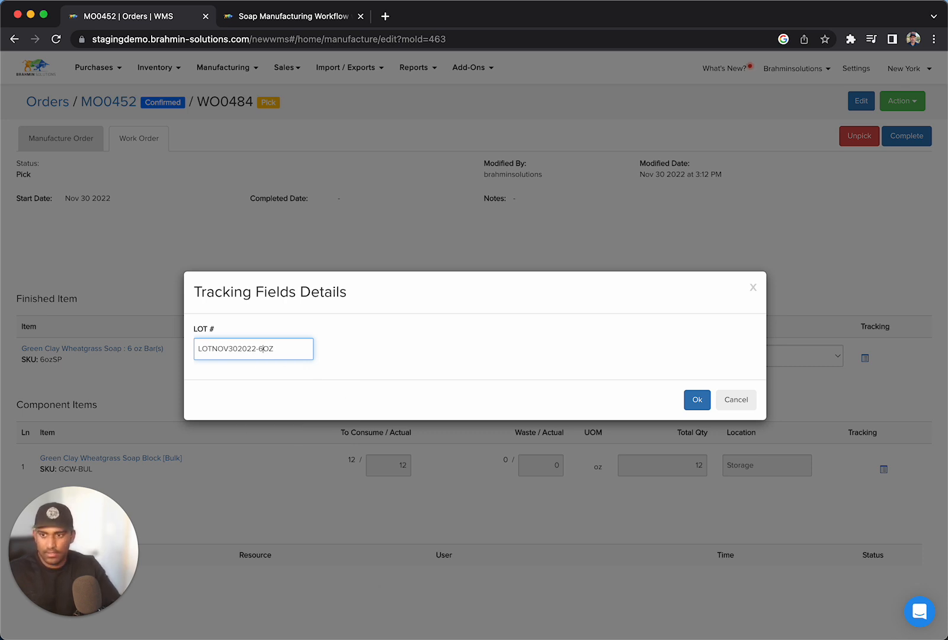
{"action": "left_click", "coordinate": [697, 398]}
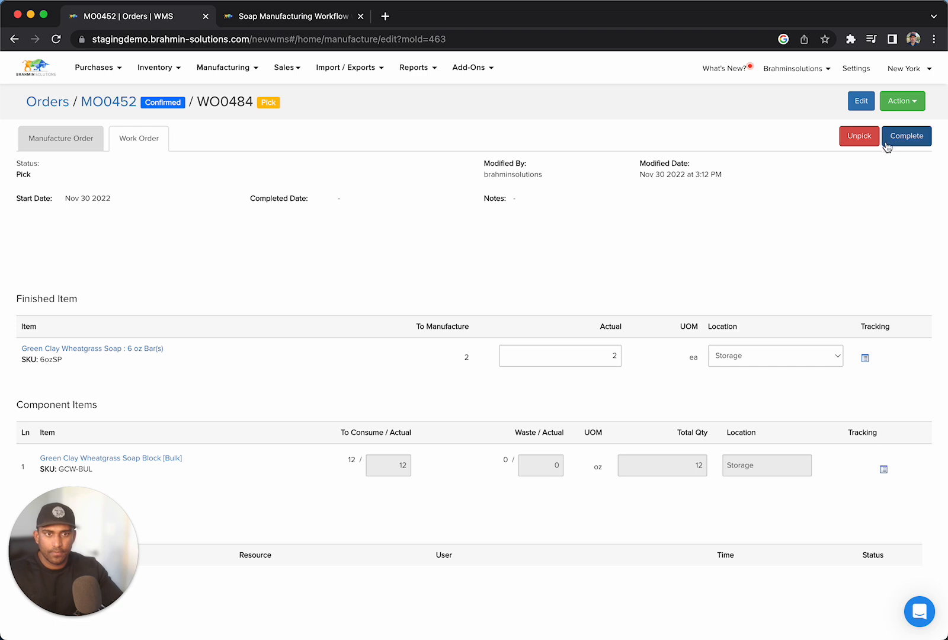
{"action": "left_click", "coordinate": [889, 142]}
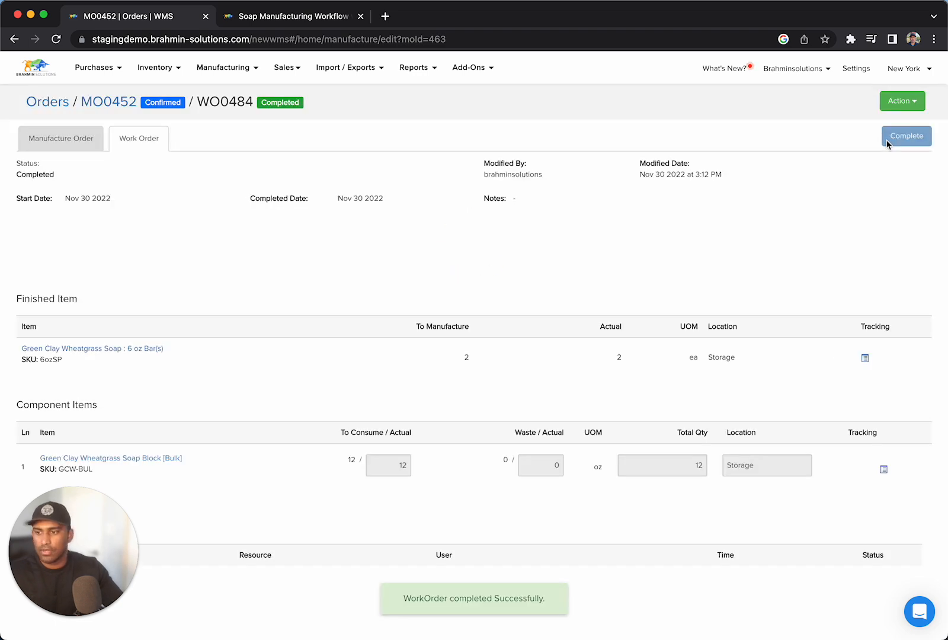
Open the 8 oz bars manufacture order from the open orders list and start its work order.
{"action": "left_click", "coordinate": [52, 104]}
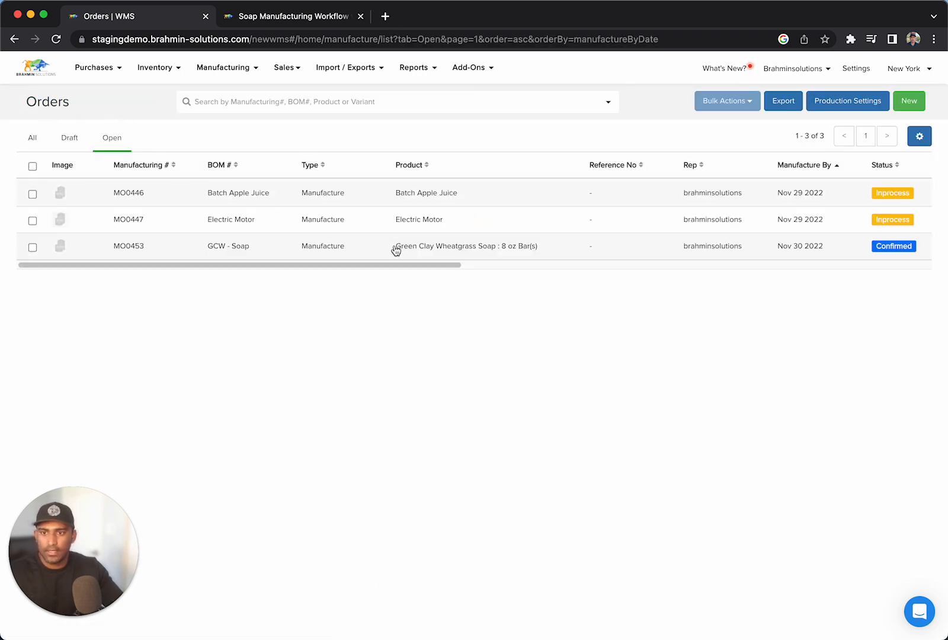
{"action": "left_click", "coordinate": [394, 247]}
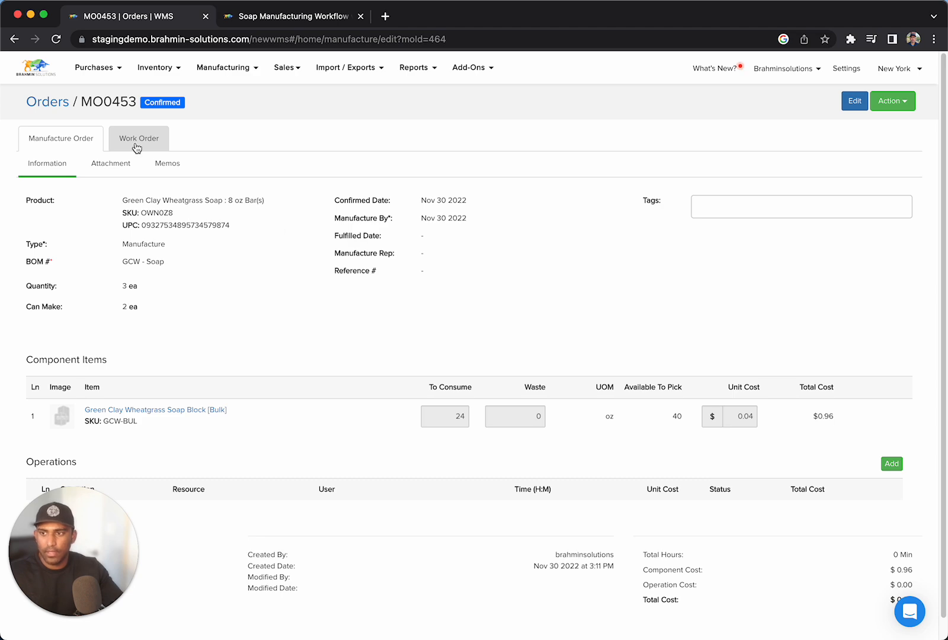
{"action": "left_click", "coordinate": [137, 144]}
{"action": "left_click", "coordinate": [830, 137]}
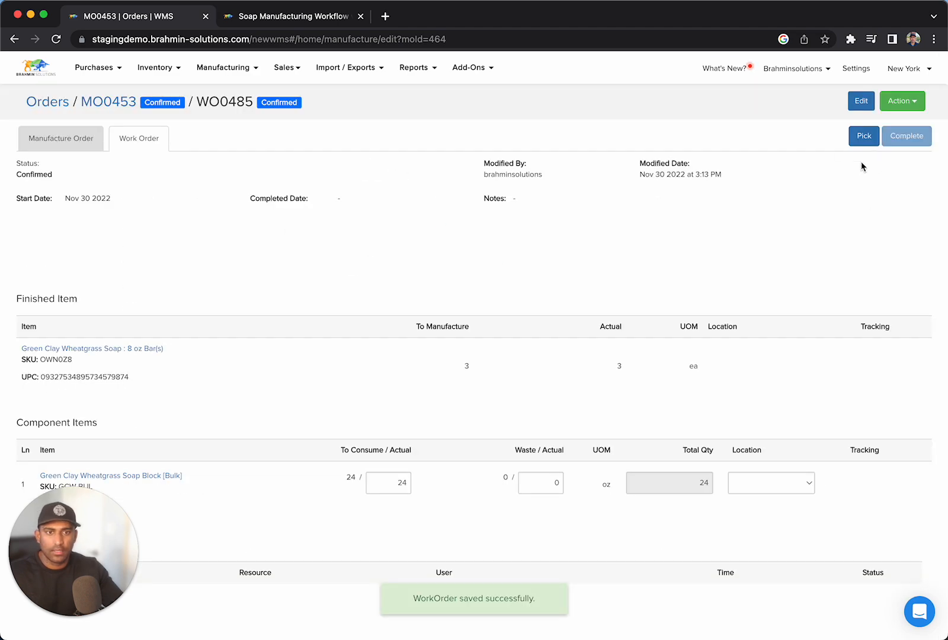
Pick the 8 oz bars work order and set the finished bars' location to Storage.
{"action": "left_click", "coordinate": [864, 137]}
{"action": "left_click", "coordinate": [777, 367]}
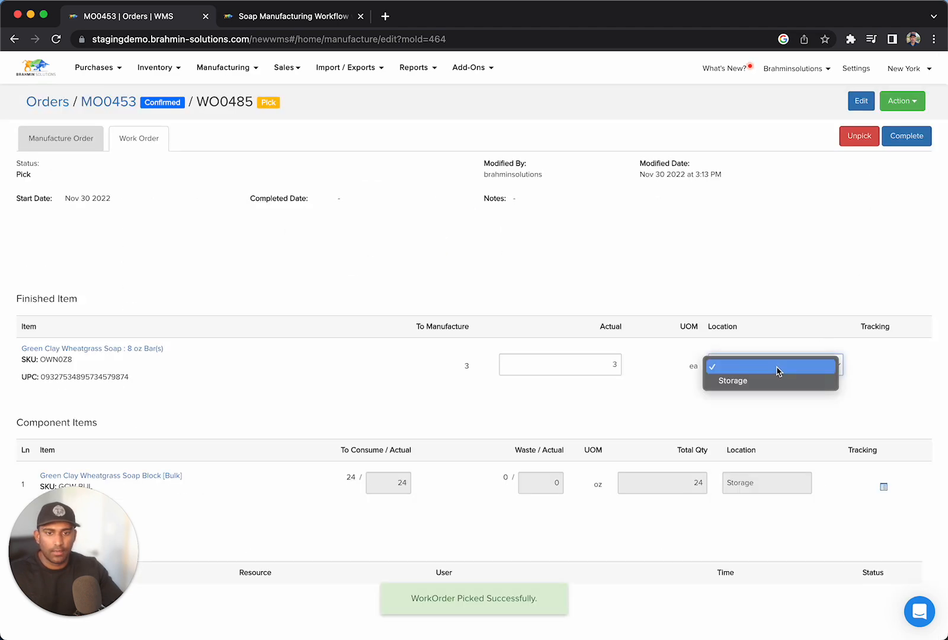
{"action": "left_click", "coordinate": [774, 382]}
Set the finished 8 oz bars' LOT # to LOTNOV302022-8OZ and complete the work order.
{"action": "left_click", "coordinate": [866, 368]}
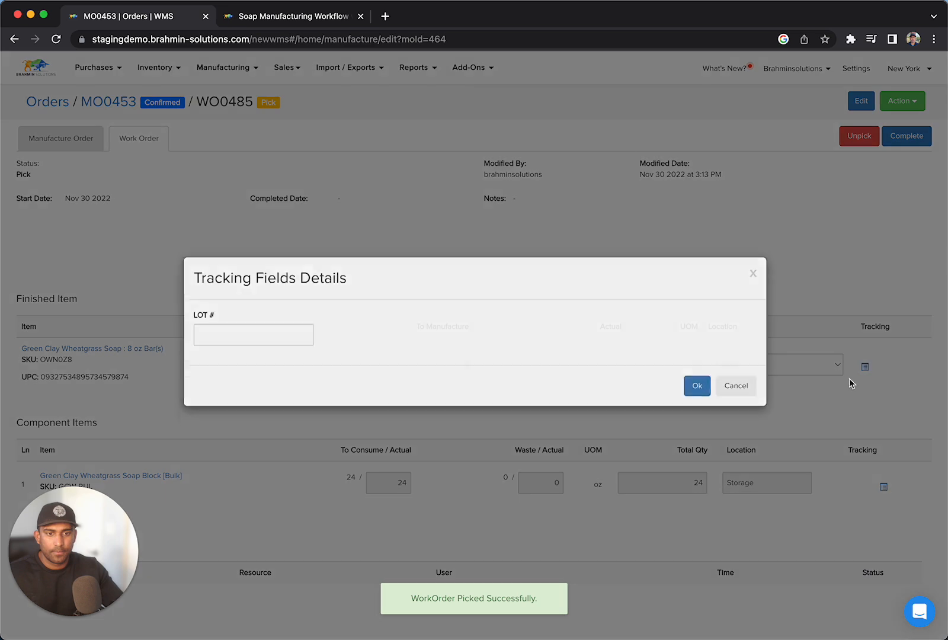
{"action": "left_click", "coordinate": [287, 358]}
{"action": "key", "text": "Down"}
{"action": "key", "text": "Down"}
{"action": "key", "text": "Down"}
{"action": "key", "text": "Down"}
{"action": "key", "text": "Return"}
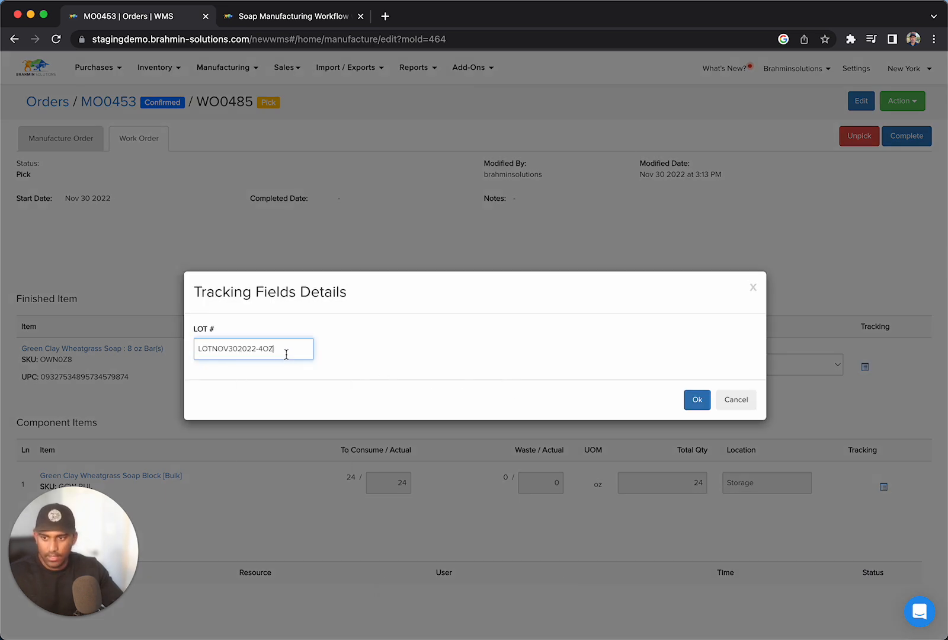
{"action": "key", "text": "BackSpace"}
{"action": "type", "text": "8"}
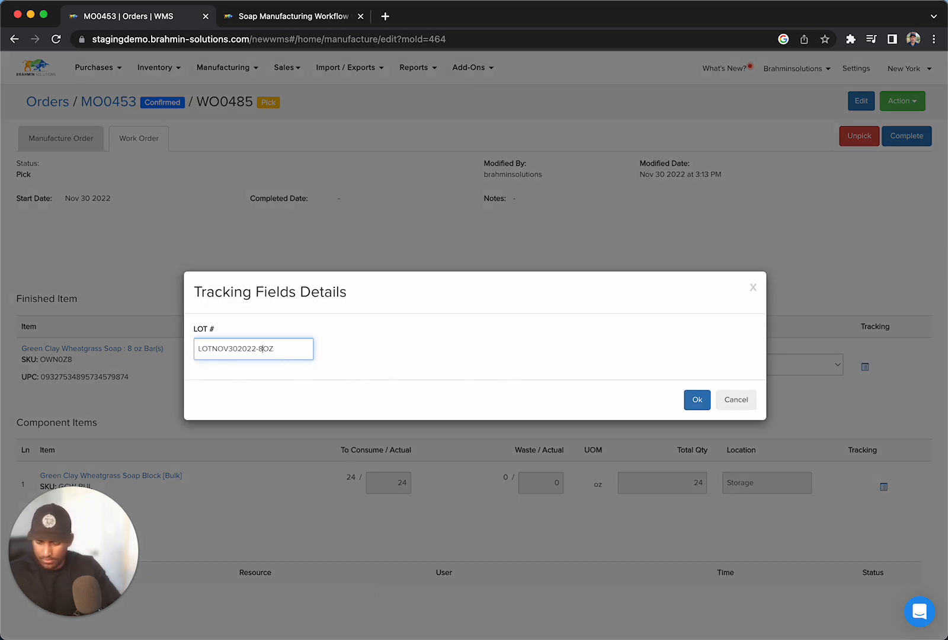
{"action": "left_click", "coordinate": [694, 405]}
{"action": "left_click", "coordinate": [921, 140]}
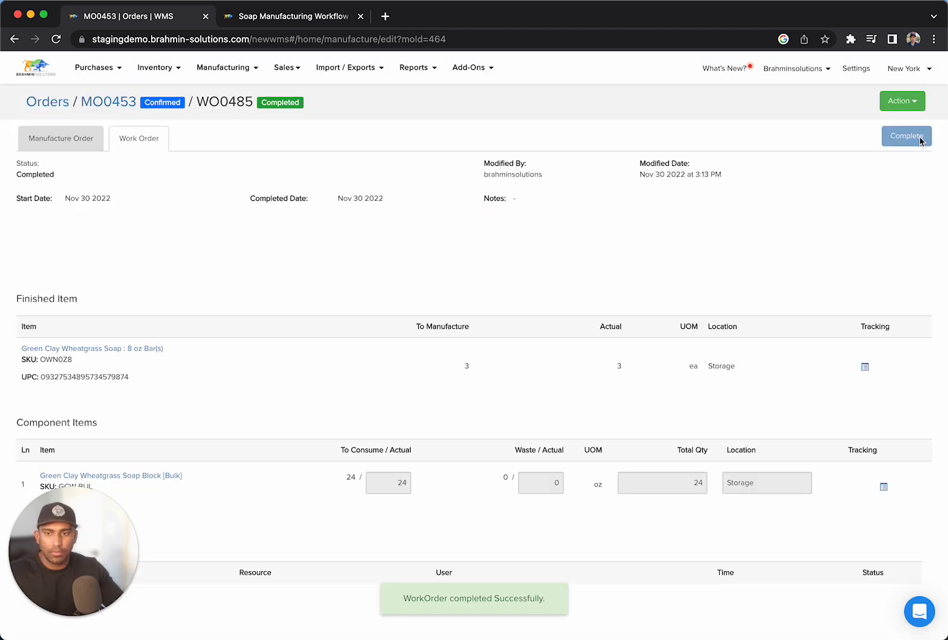
Check the 8 oz bars manufacture order and look up "soap block" in the list of all variants to review its stock.
{"action": "left_click", "coordinate": [106, 101]}
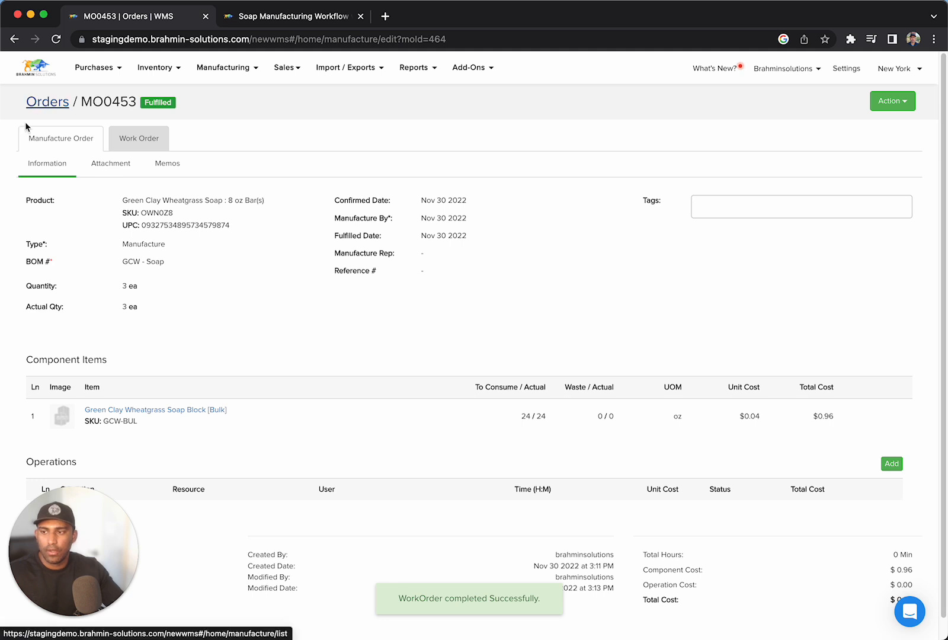
{"action": "left_click", "coordinate": [153, 76]}
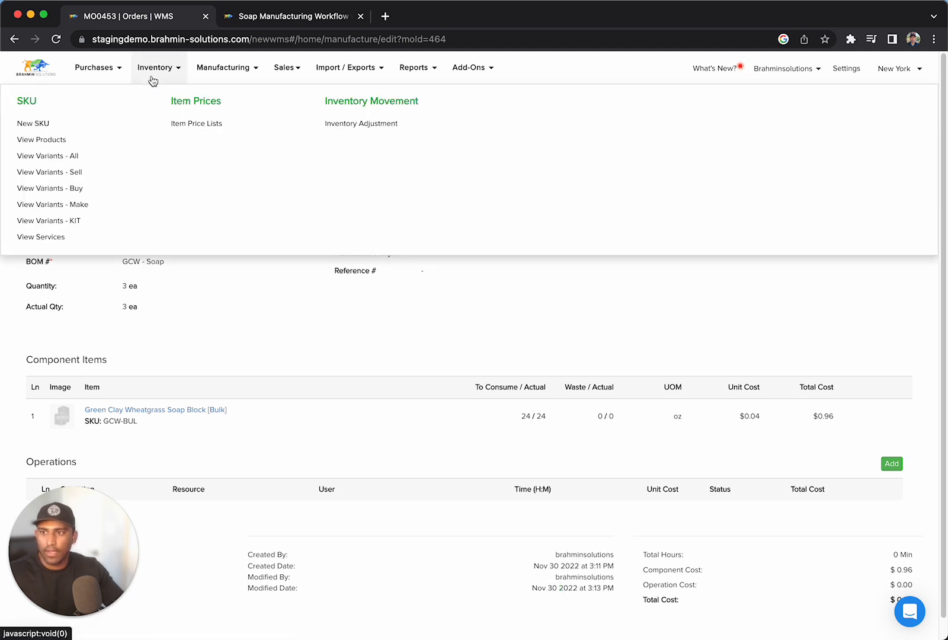
{"action": "left_click", "coordinate": [48, 155]}
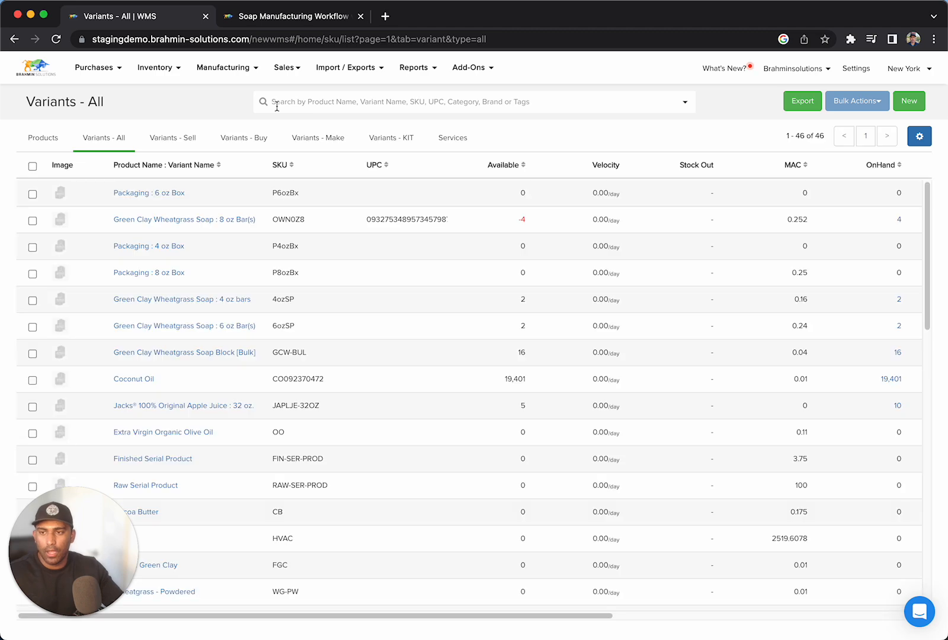
{"action": "left_click", "coordinate": [276, 105]}
{"action": "type", "text": "soap"}
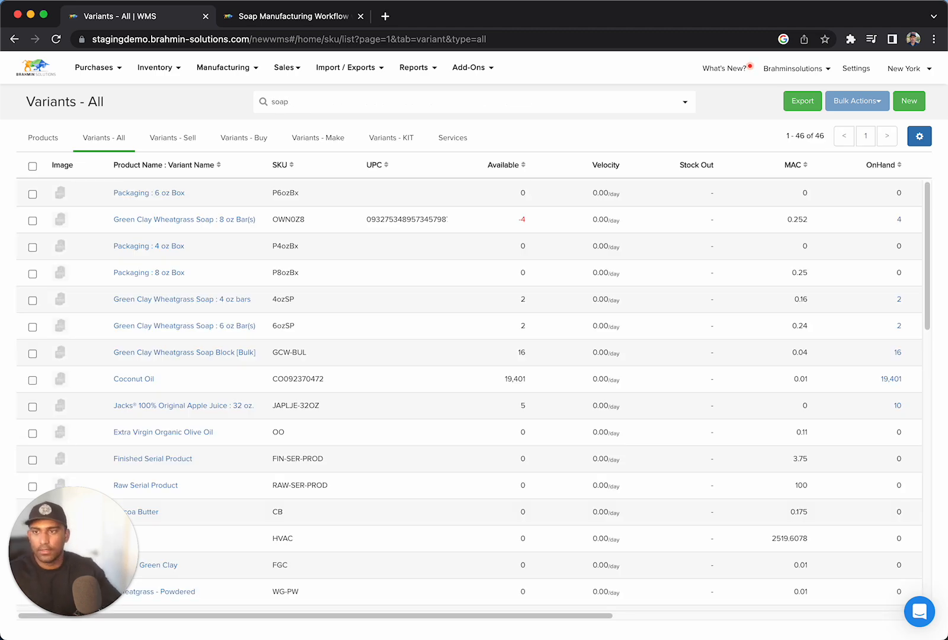
{"action": "key", "text": "Return"}
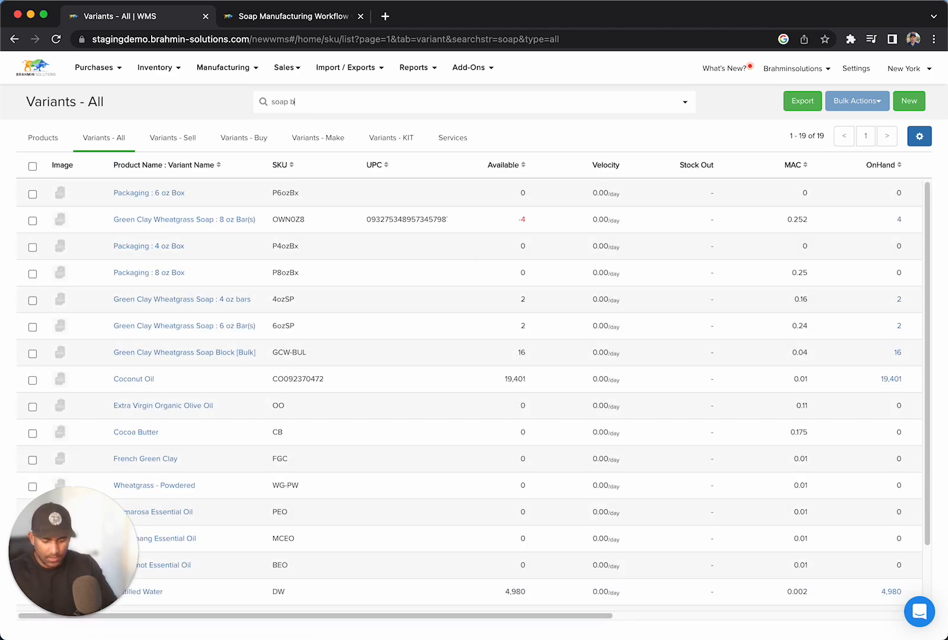
{"action": "key", "text": "Return"}
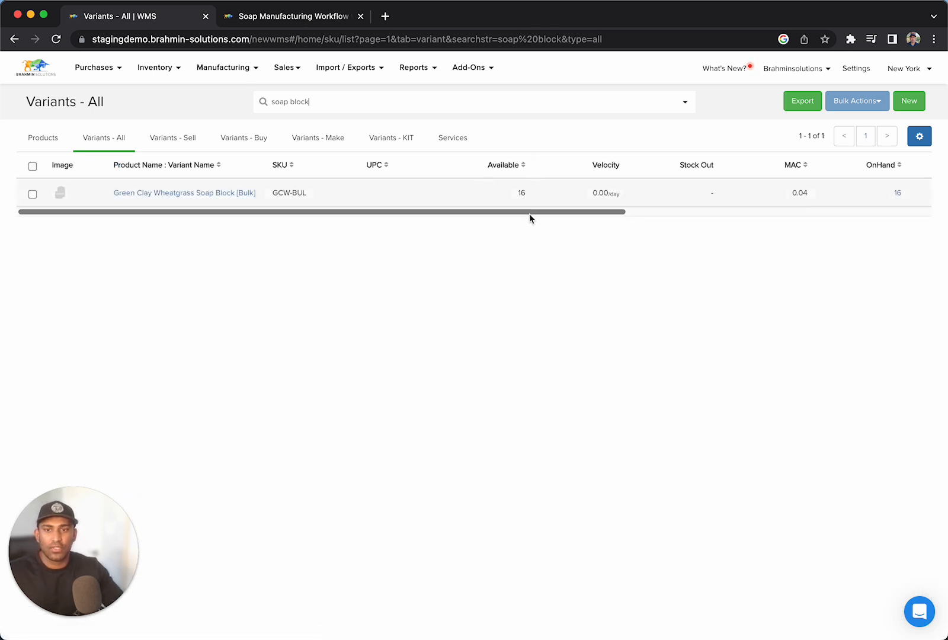
{"action": "left_click_drag", "start_coordinate": [529, 213], "coordinate": [582, 226]}
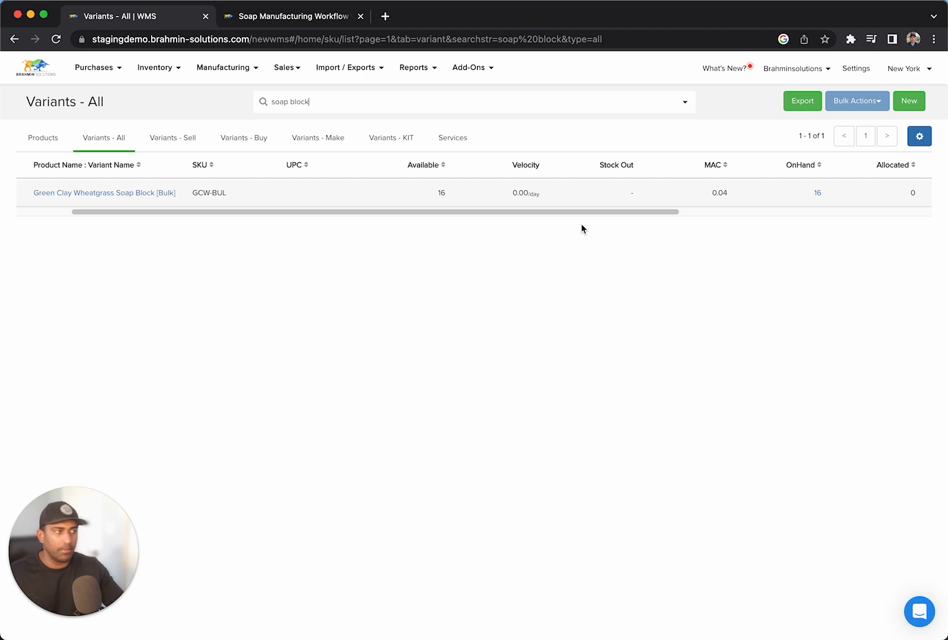
Consult the soap sizes workflow diagram and search all variants for "soap bar", widening the search to "soap".
{"action": "left_click", "coordinate": [305, 18]}
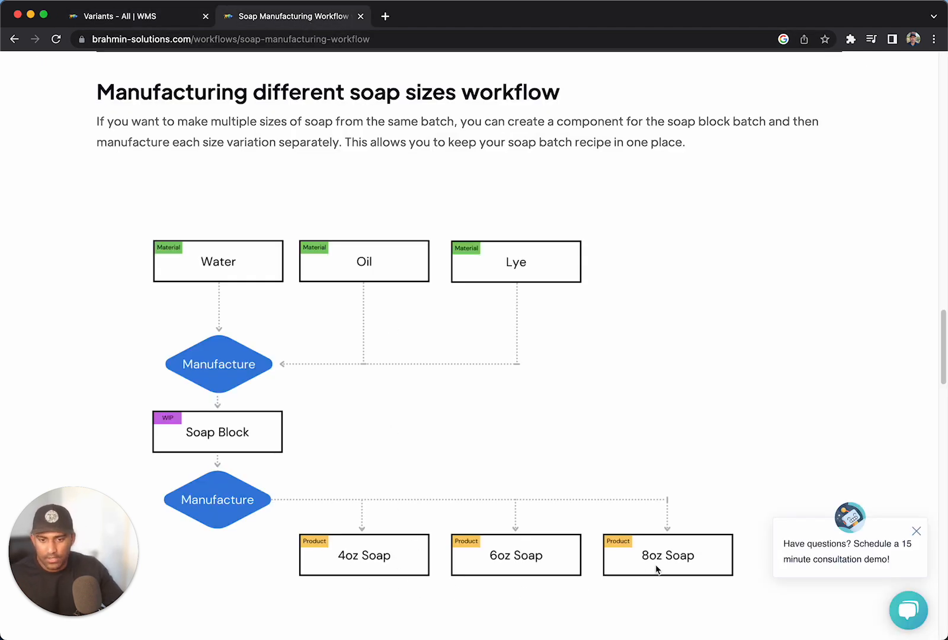
{"action": "left_click", "coordinate": [169, 22]}
{"action": "left_click_drag", "start_coordinate": [352, 99], "coordinate": [136, 89]}
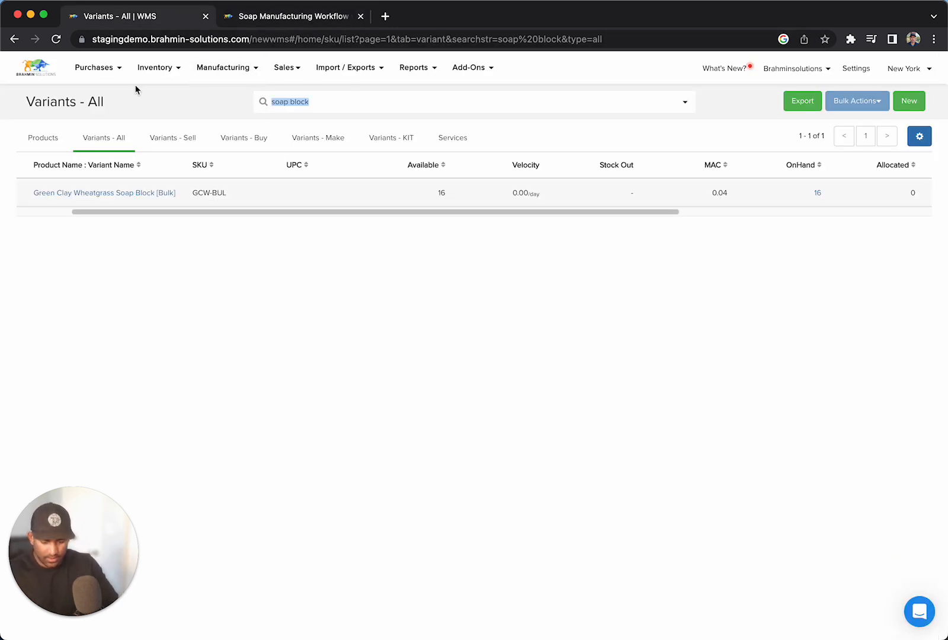
{"action": "type", "text": "soap bar"}
{"action": "key", "text": "Return"}
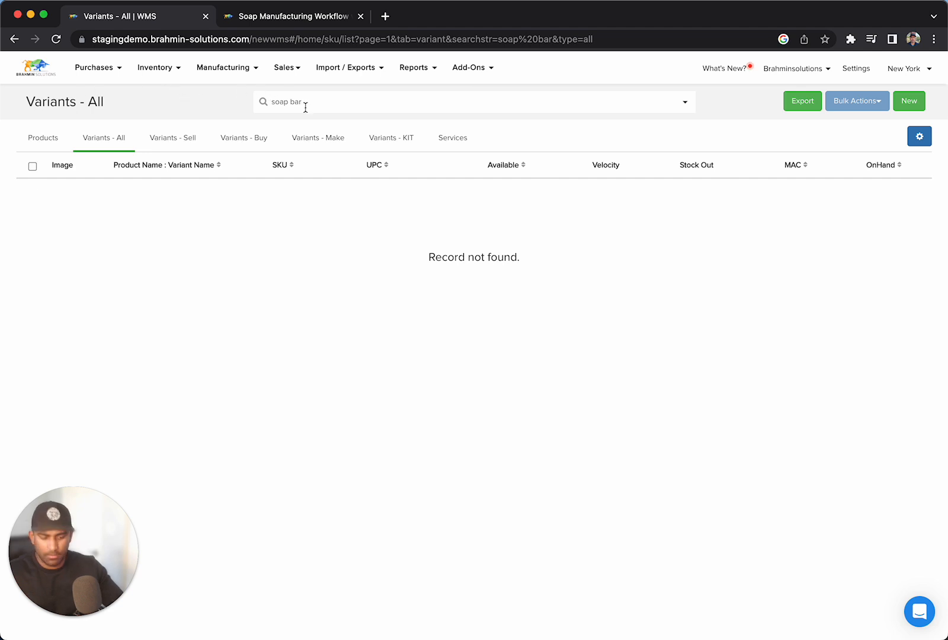
{"action": "key", "text": "Return"}
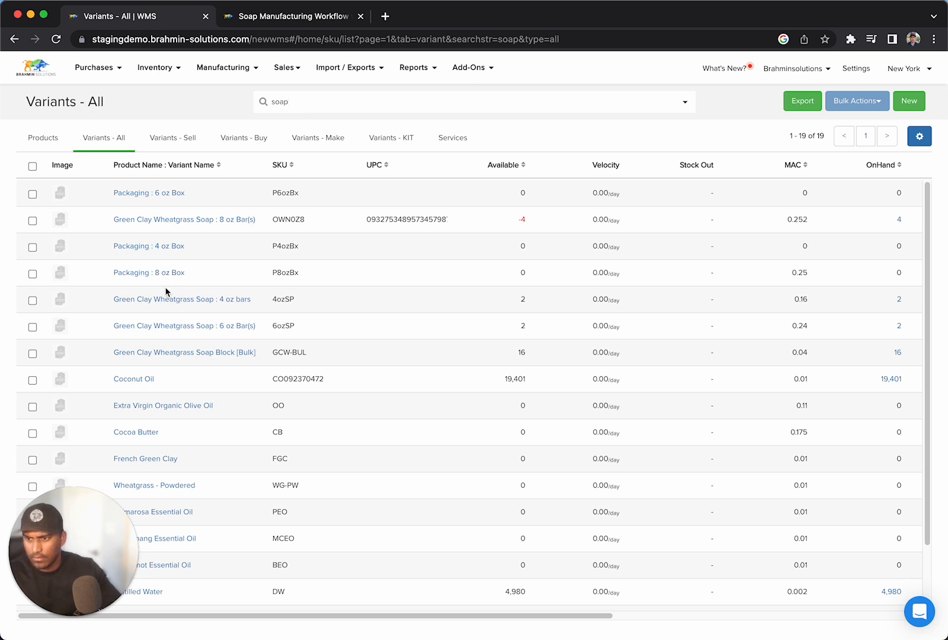
Search all variants for "Green Clay Wheatgrass Soap" and review the stock columns for the bars and the bulk block.
{"action": "left_click_drag", "start_coordinate": [114, 299], "coordinate": [148, 220]}
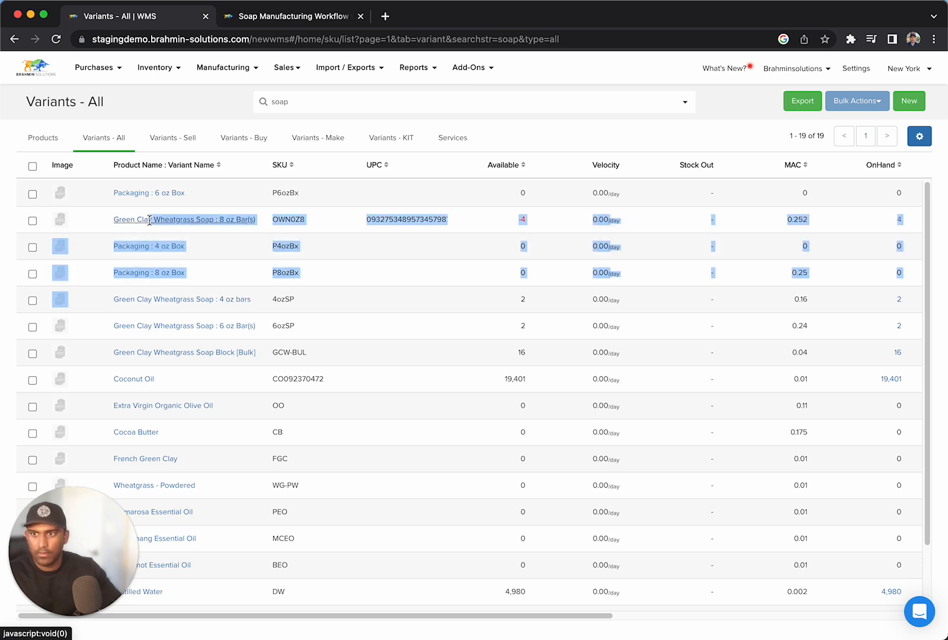
{"action": "left_click", "coordinate": [275, 106]}
{"action": "key", "text": "super+a"}
{"action": "type", "text": "Green Clay Wheatgrass Soap"}
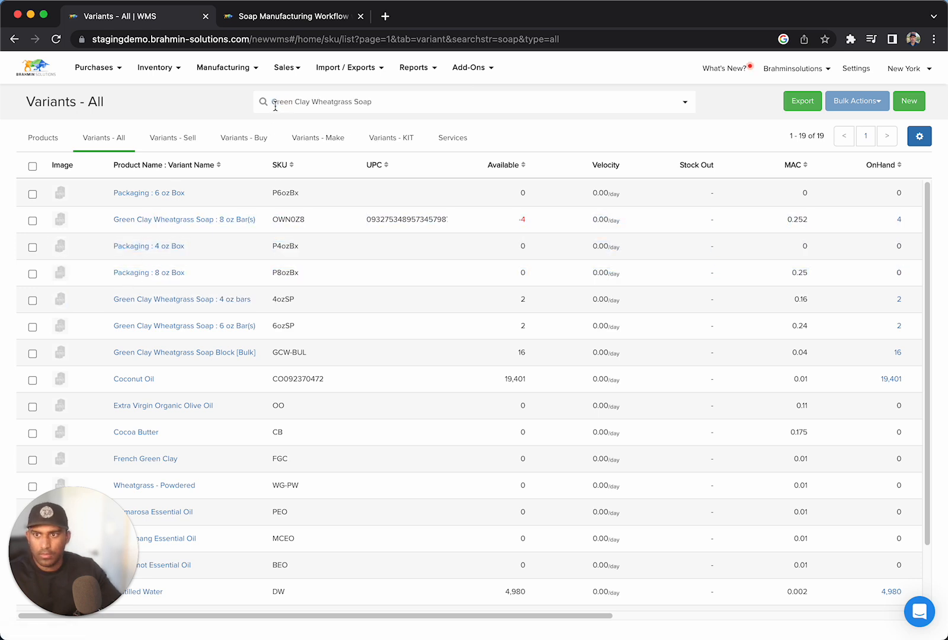
{"action": "key", "text": "Return"}
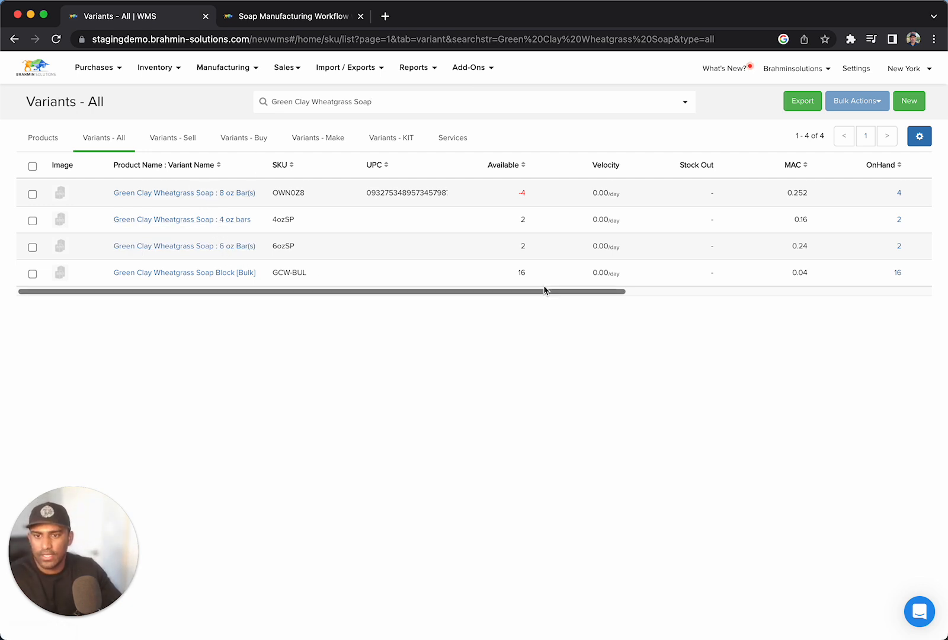
{"action": "left_click_drag", "start_coordinate": [529, 291], "coordinate": [721, 303]}
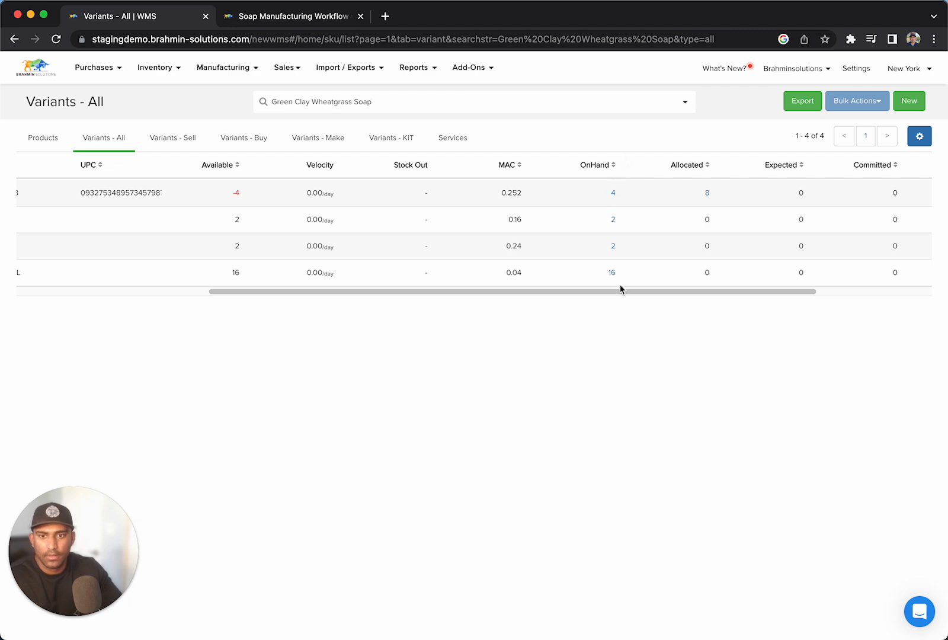
{"action": "left_click_drag", "start_coordinate": [620, 290], "coordinate": [375, 287]}
Return to the WMS dashboard and look through the Soap Manufacturing Workflow web page from its header to its footer.
{"action": "left_click", "coordinate": [34, 69]}
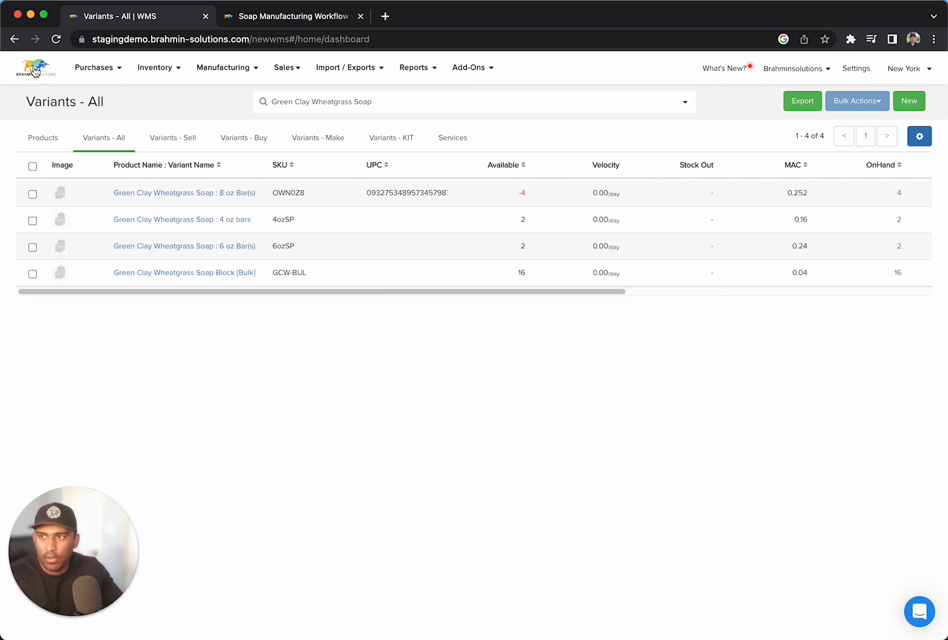
{"action": "left_click", "coordinate": [260, 21]}
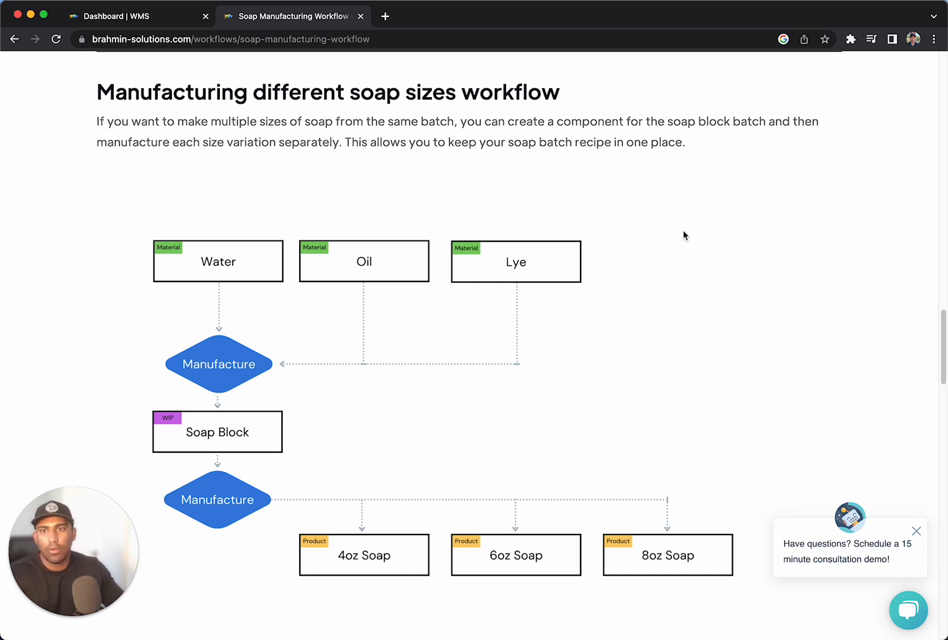
{"action": "scroll", "coordinate": [685, 233], "scroll_direction": "up", "scroll_amount": 20}
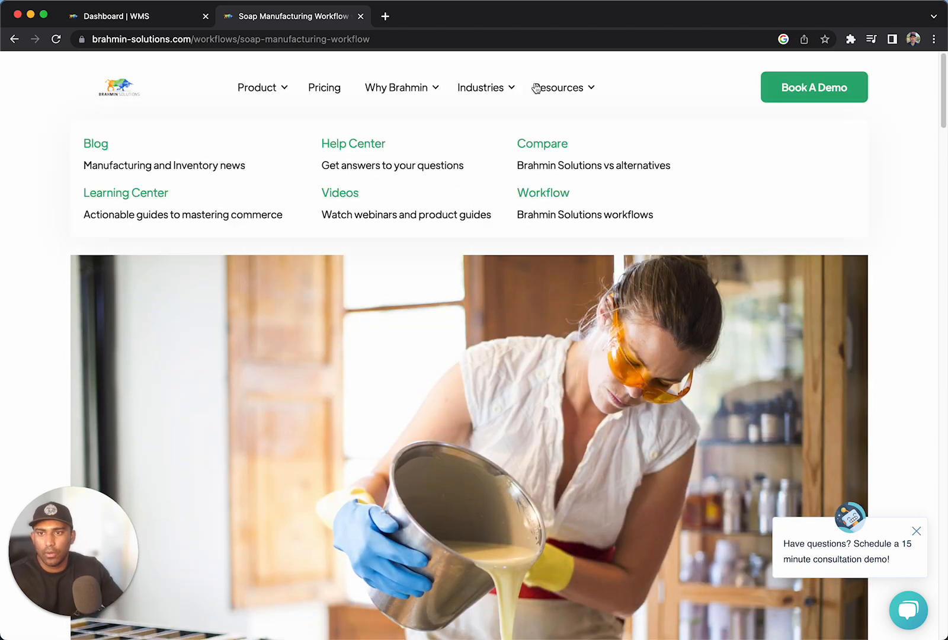
{"action": "mouse_move", "coordinate": [508, 88]}
{"action": "scroll", "coordinate": [594, 487], "scroll_direction": "down", "scroll_amount": 20}
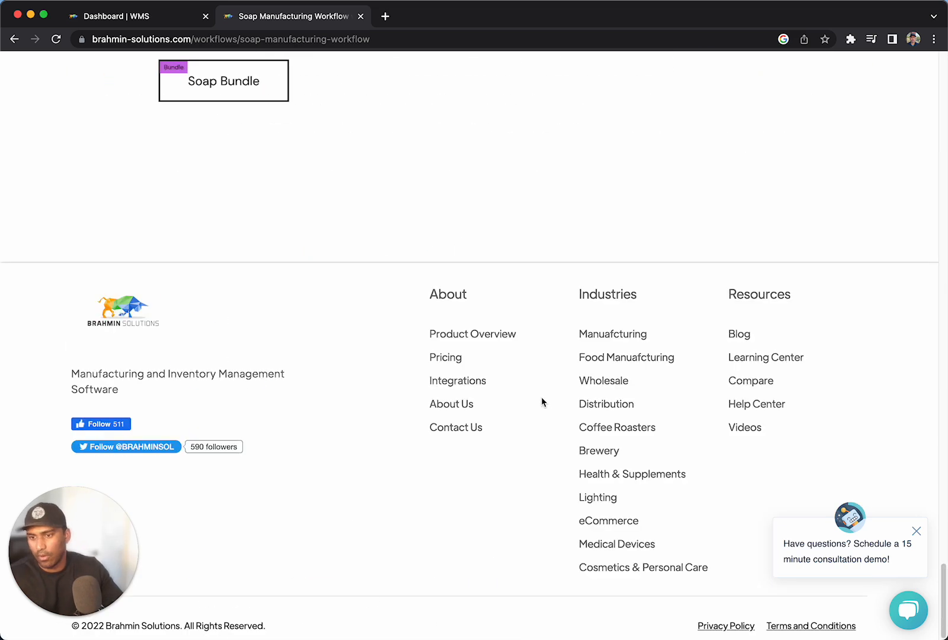